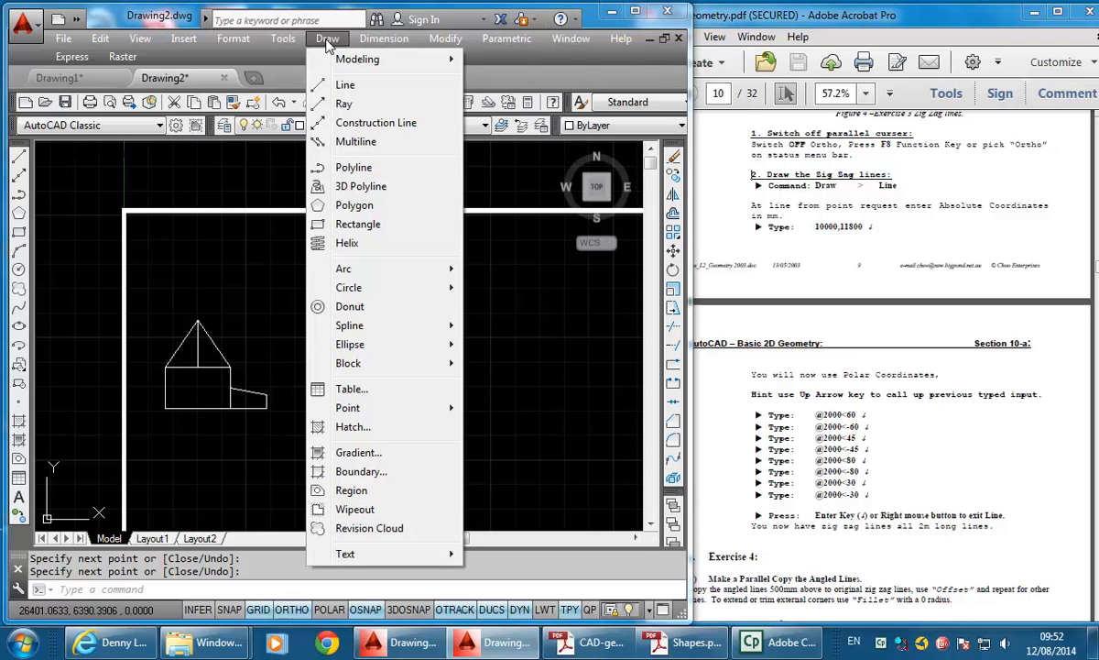
Start a line at absolute coordinates 10000,11800 and turn Ortho mode off.
left_click(341, 84)
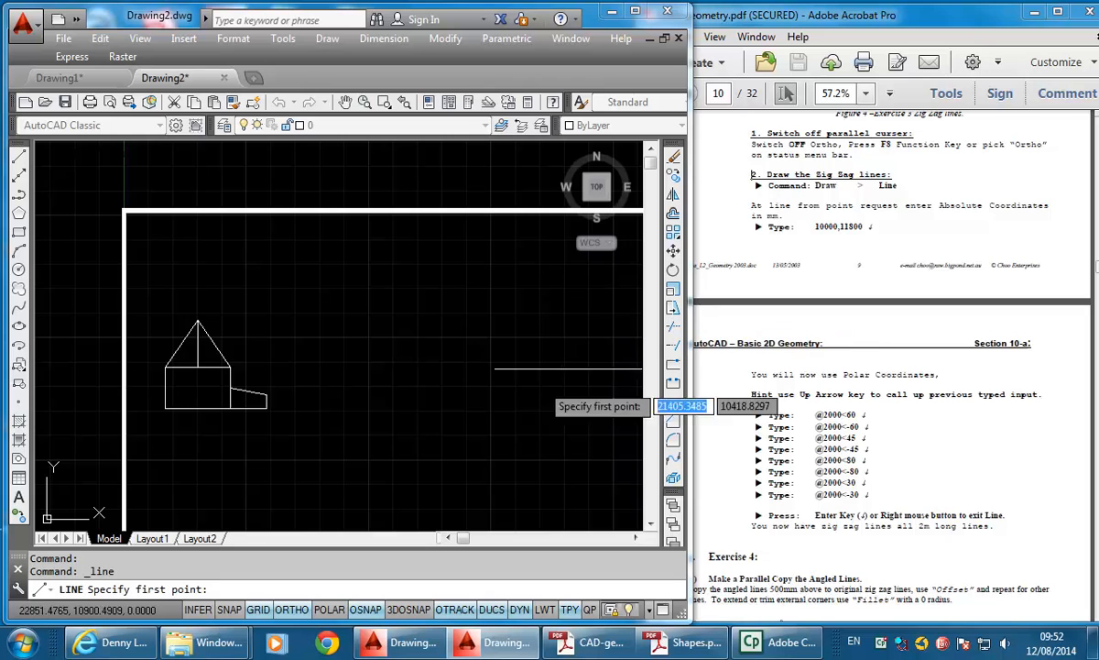
type("1")
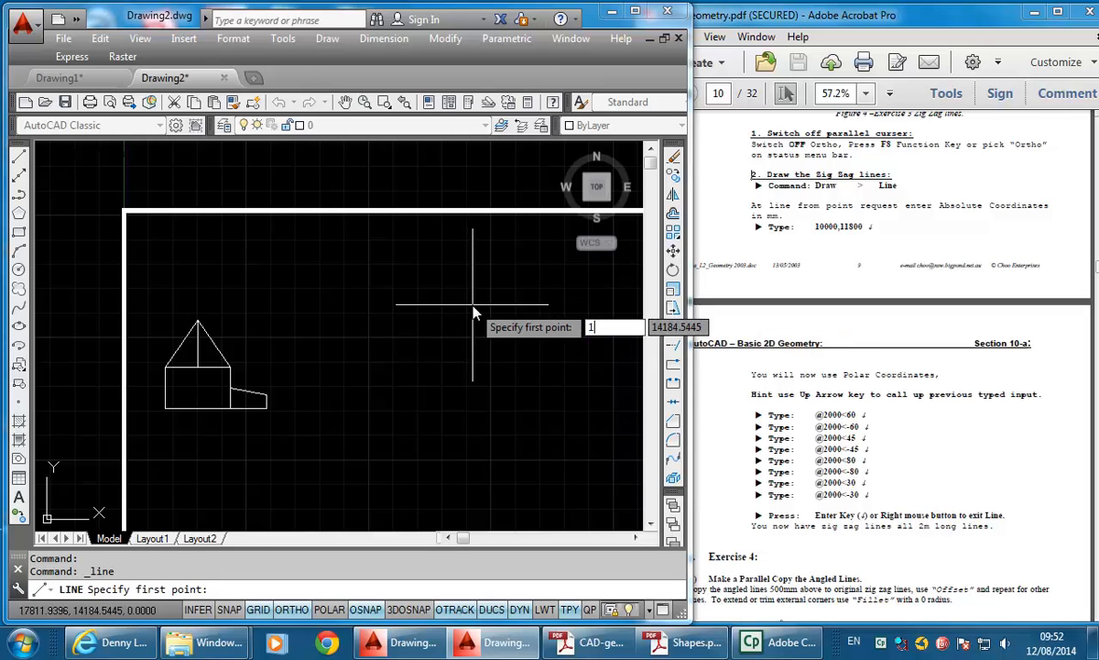
type("0000,1180")
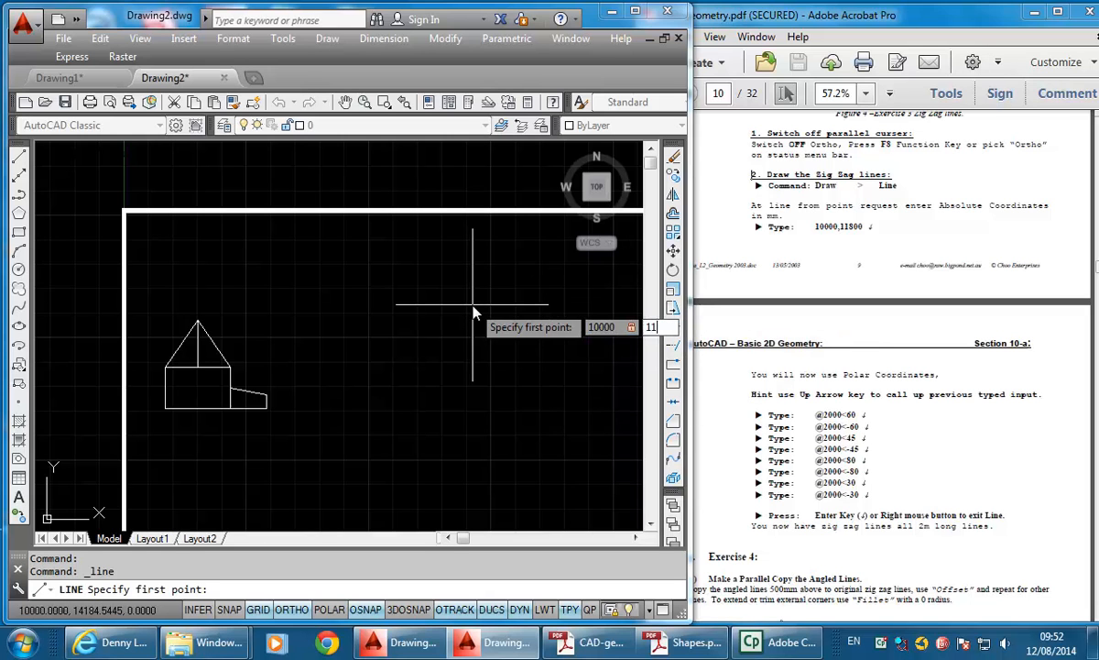
type("0")
key("Return")
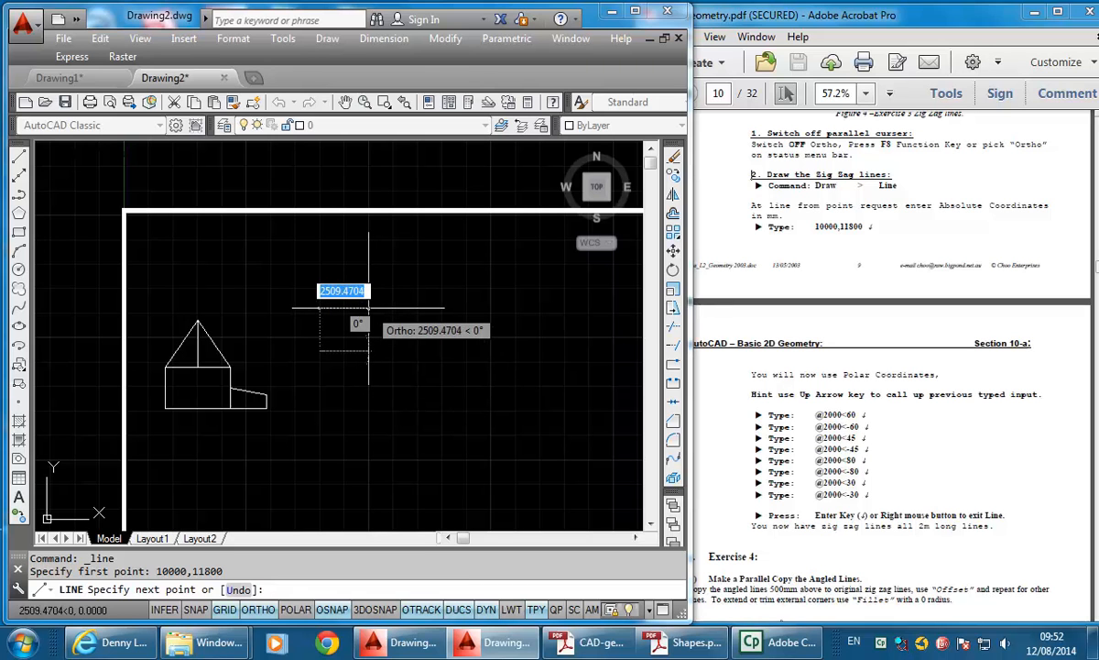
key("F8")
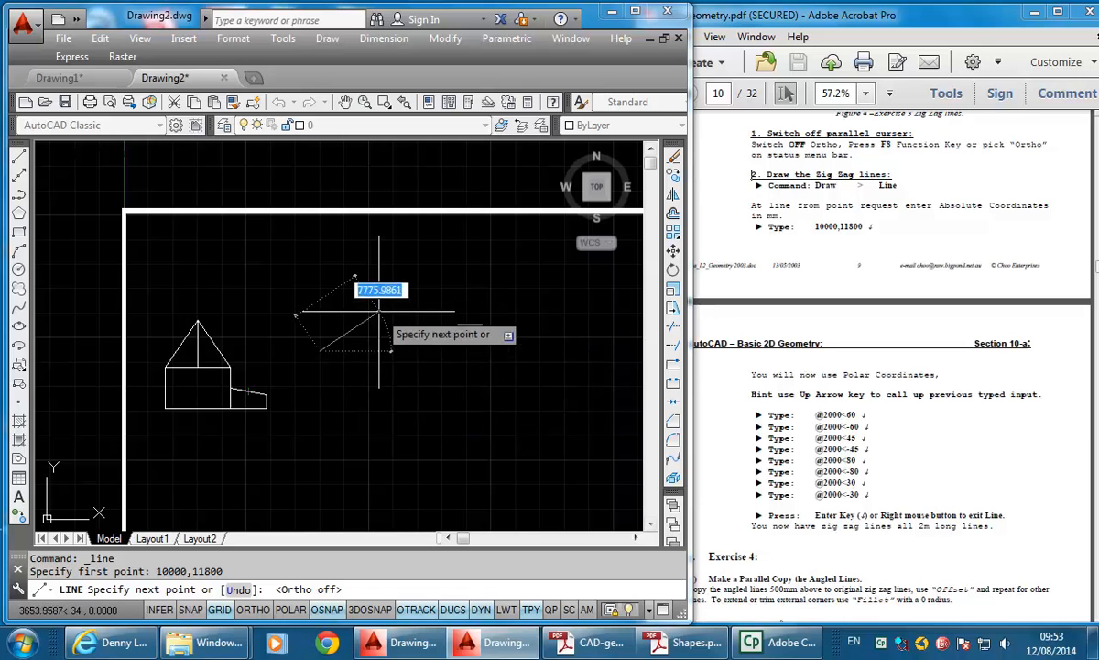
Draw the first zigzag segment 2000 mm long at an angle of 60°.
type("@")
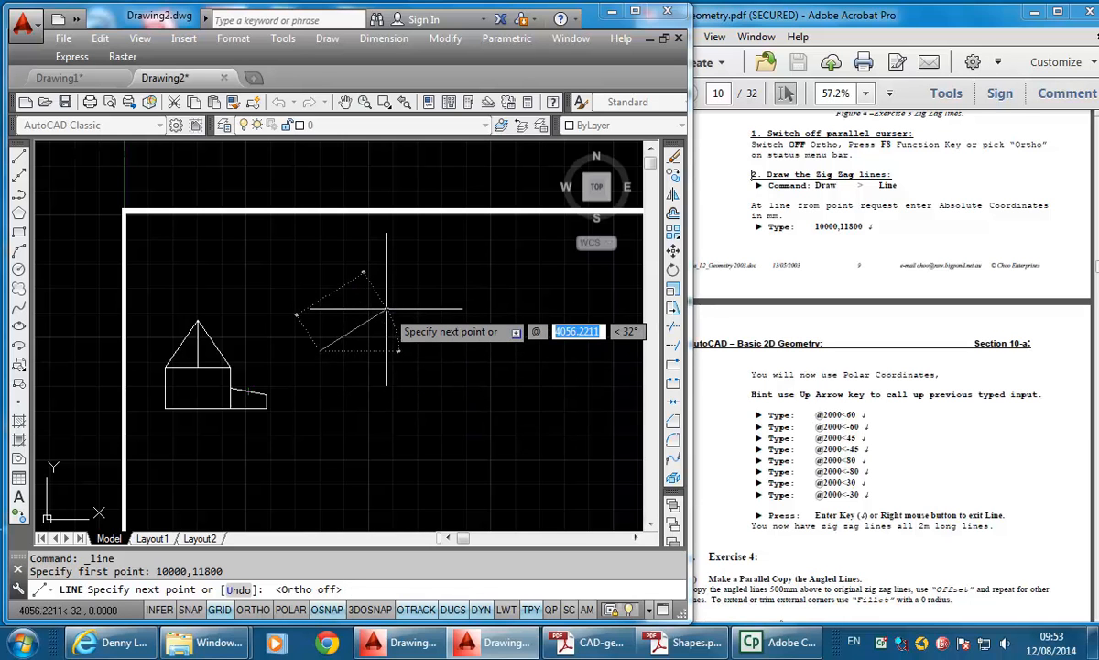
type("2000")
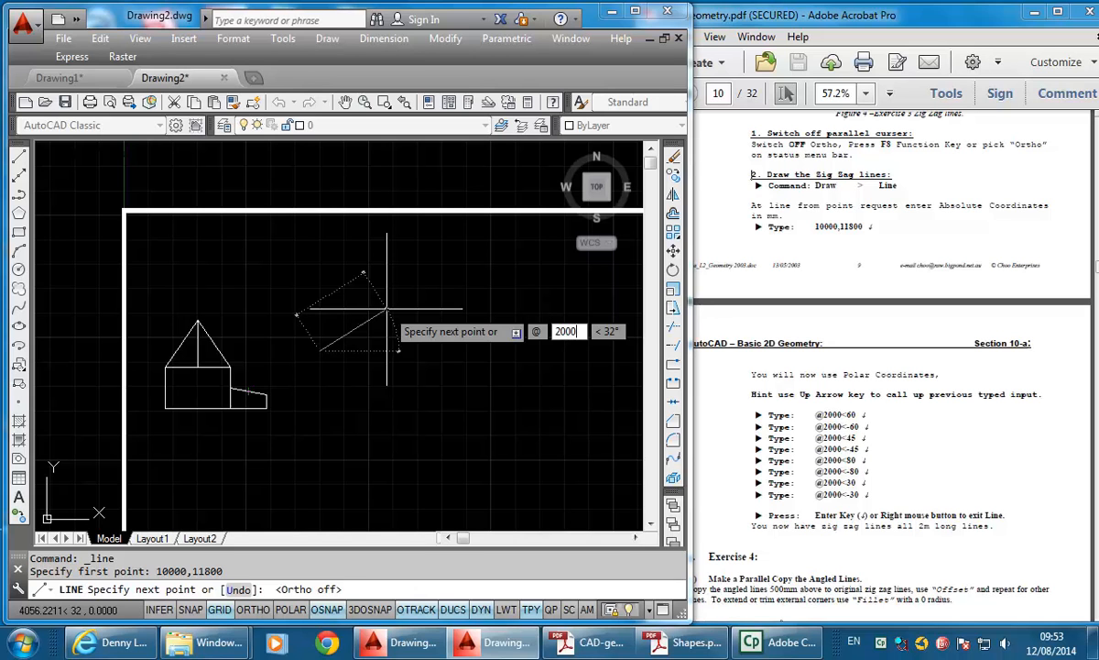
key("Tab")
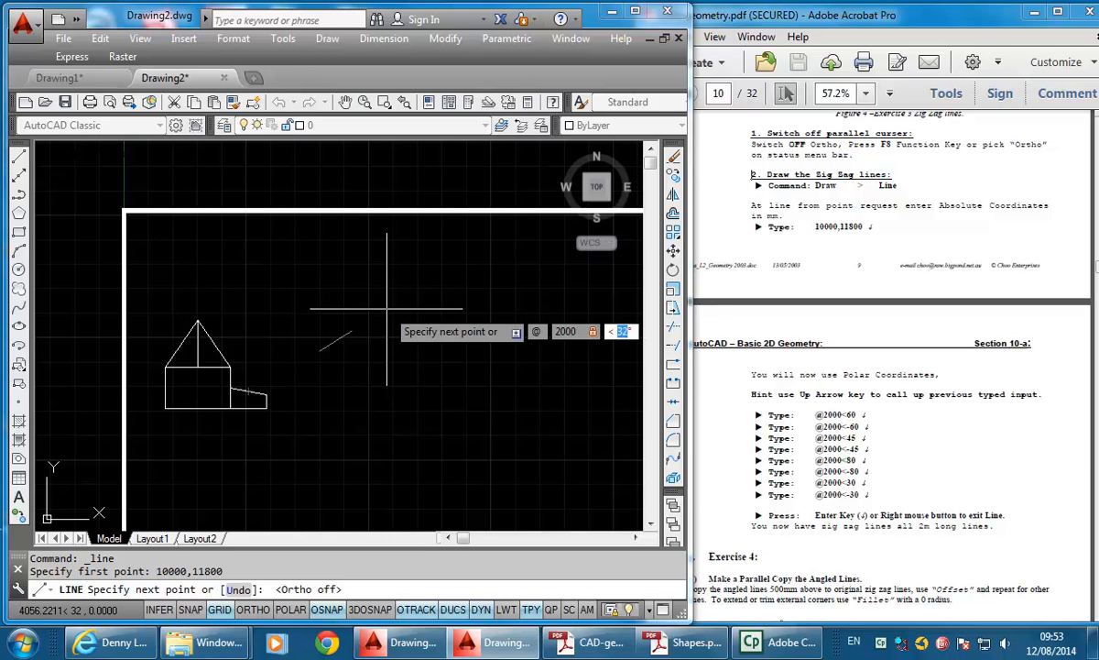
type("60")
key("Return")
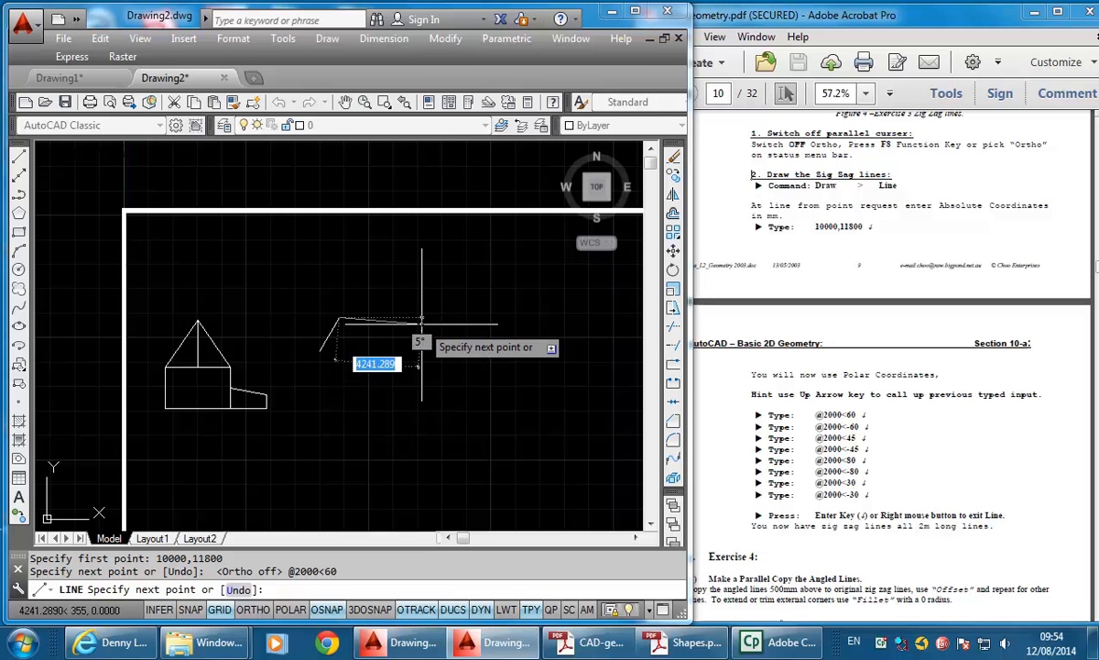
Add the second zigzag segment 2000 mm long at -60°.
type("@")
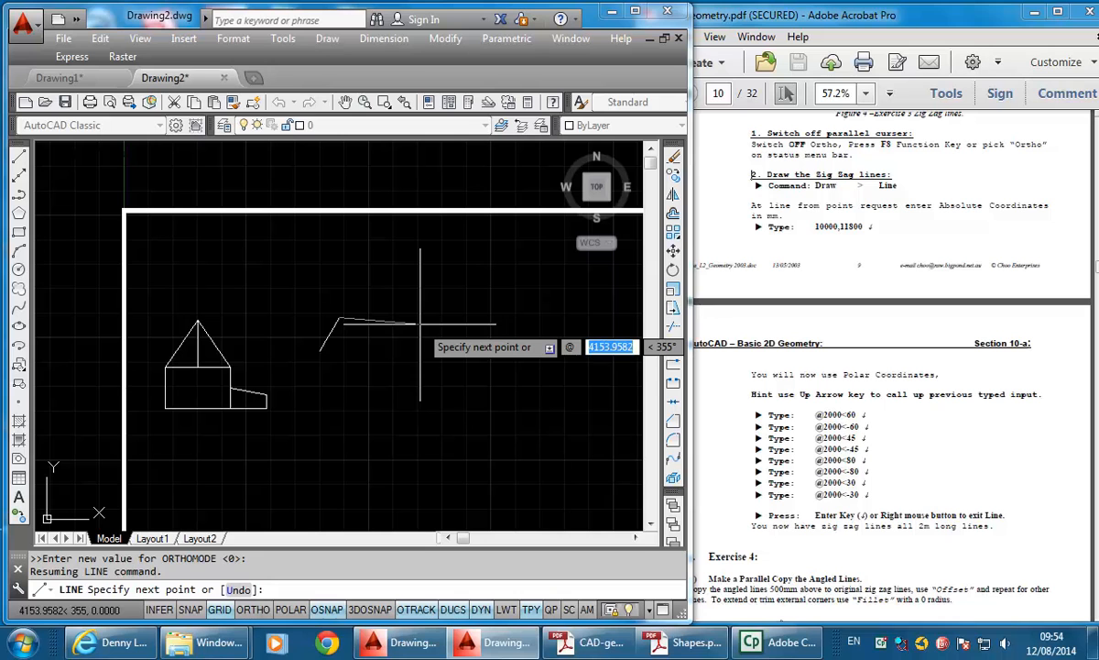
type("2000")
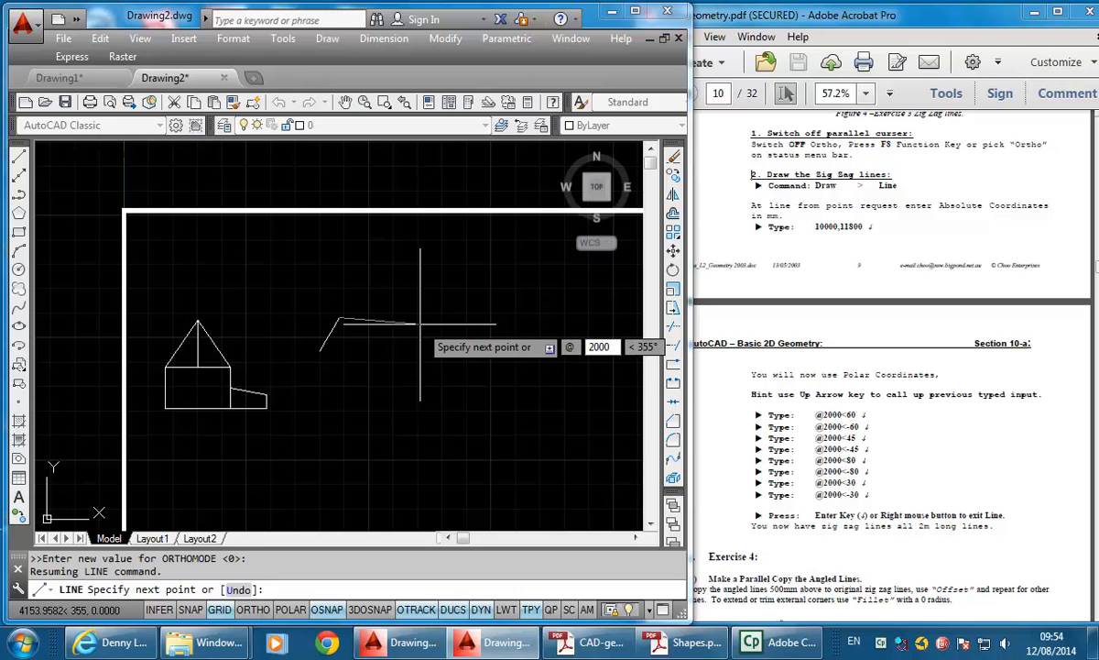
key("Tab")
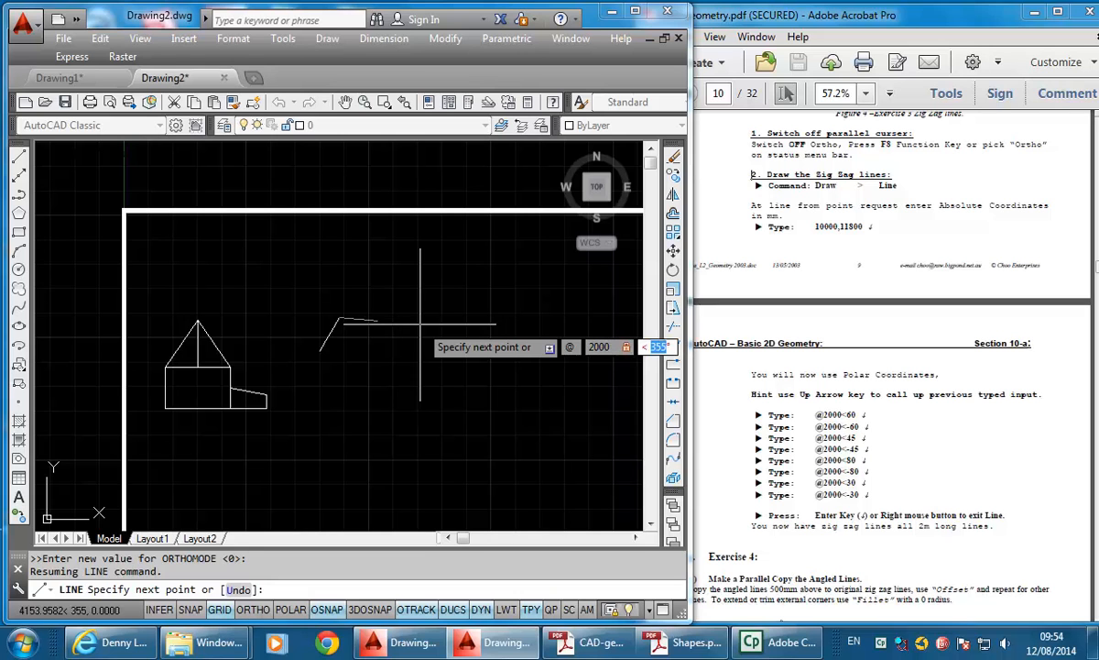
type("-60")
key("Return")
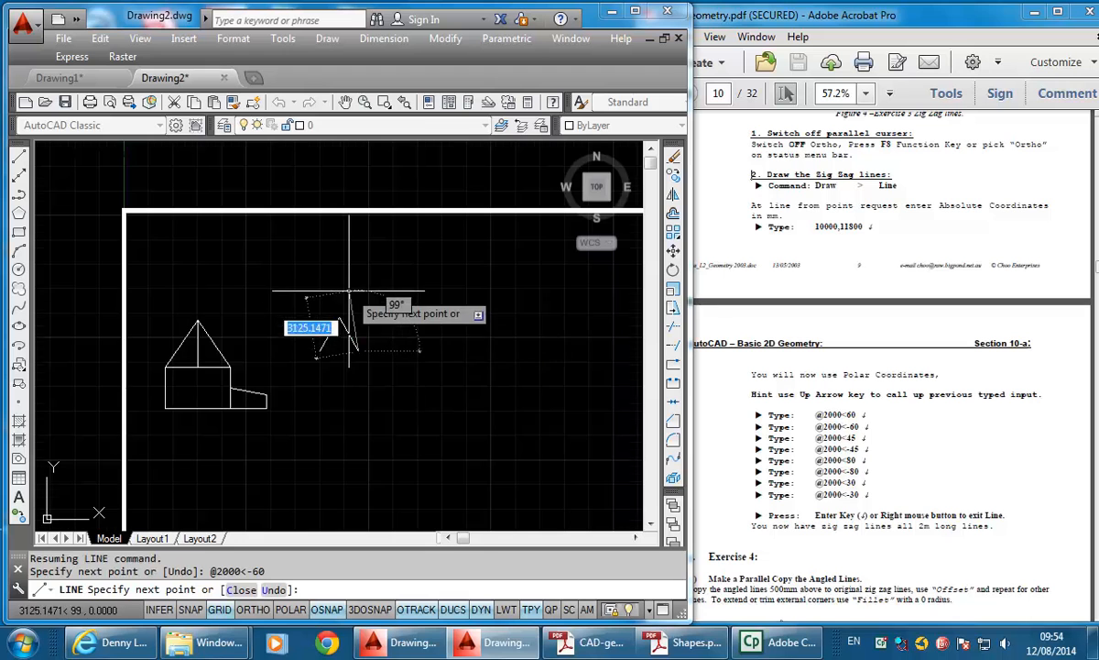
Continue the zigzag with two 2000 mm segments at 45° and -45°.
scroll(366, 301, "up", 2)
middle_click_drag(367, 301, 358, 303)
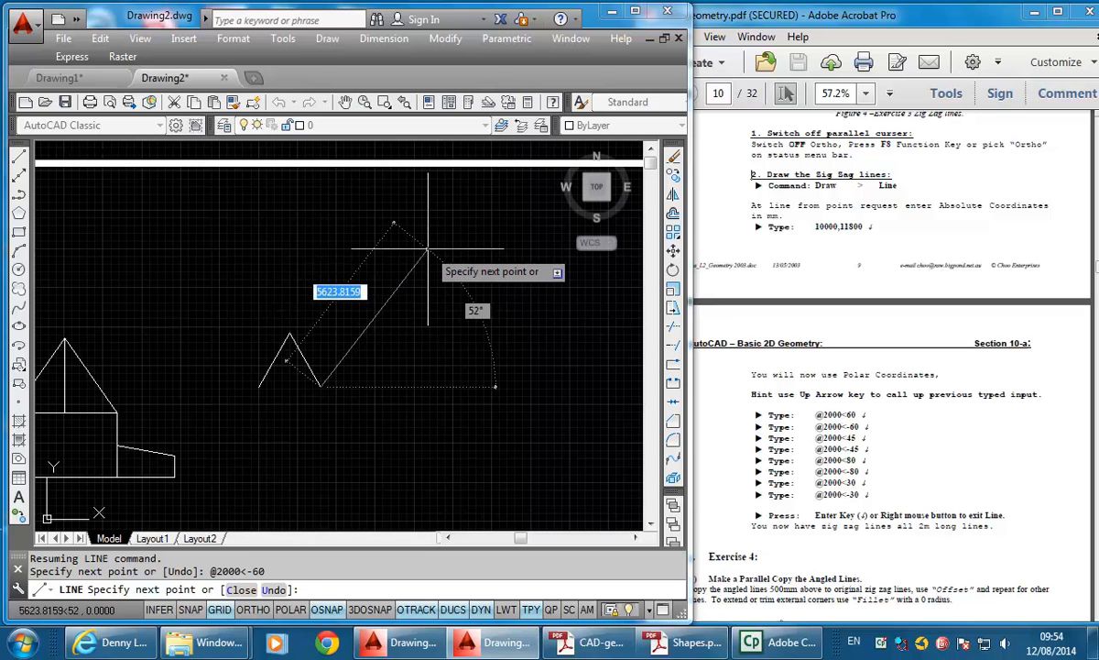
type("@2000")
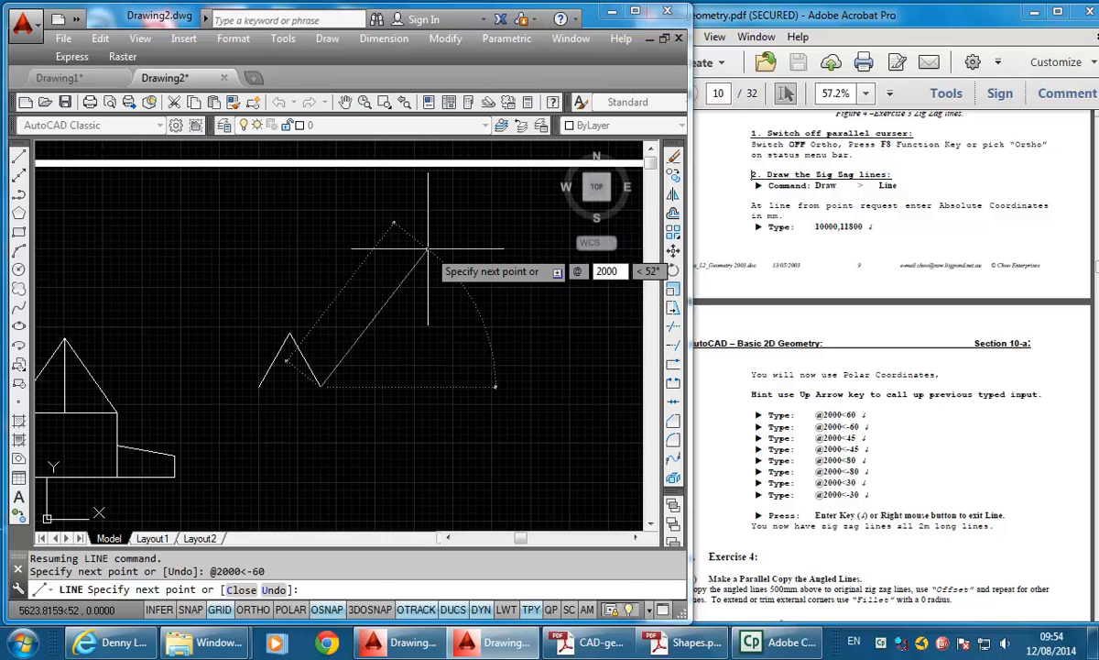
key("Tab")
type("45")
key("Return")
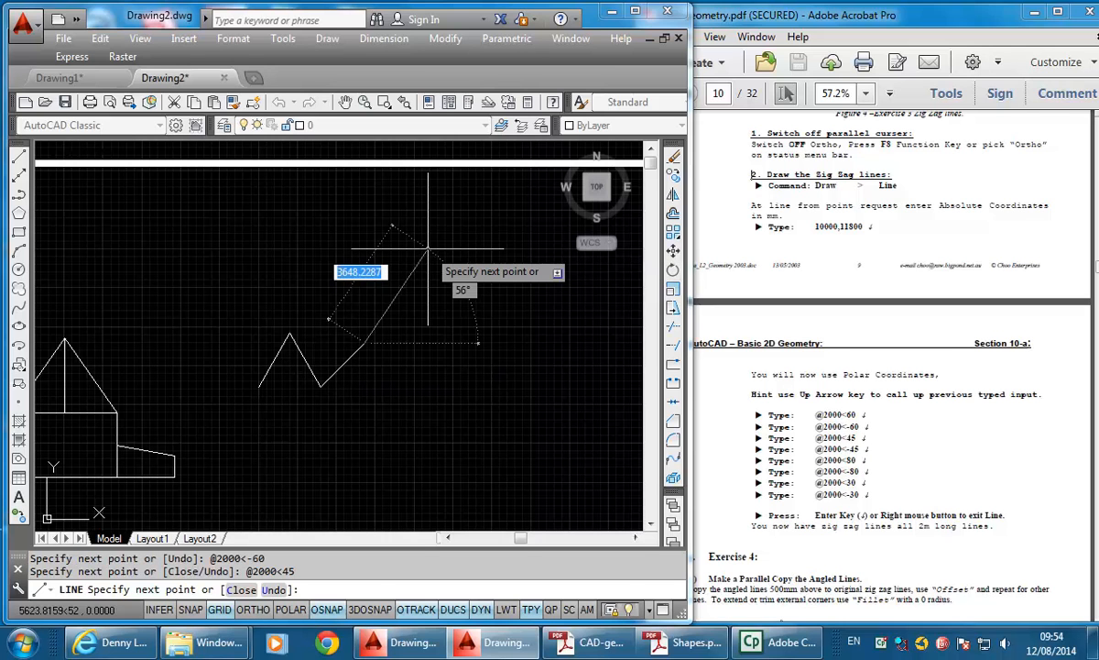
type("@2000")
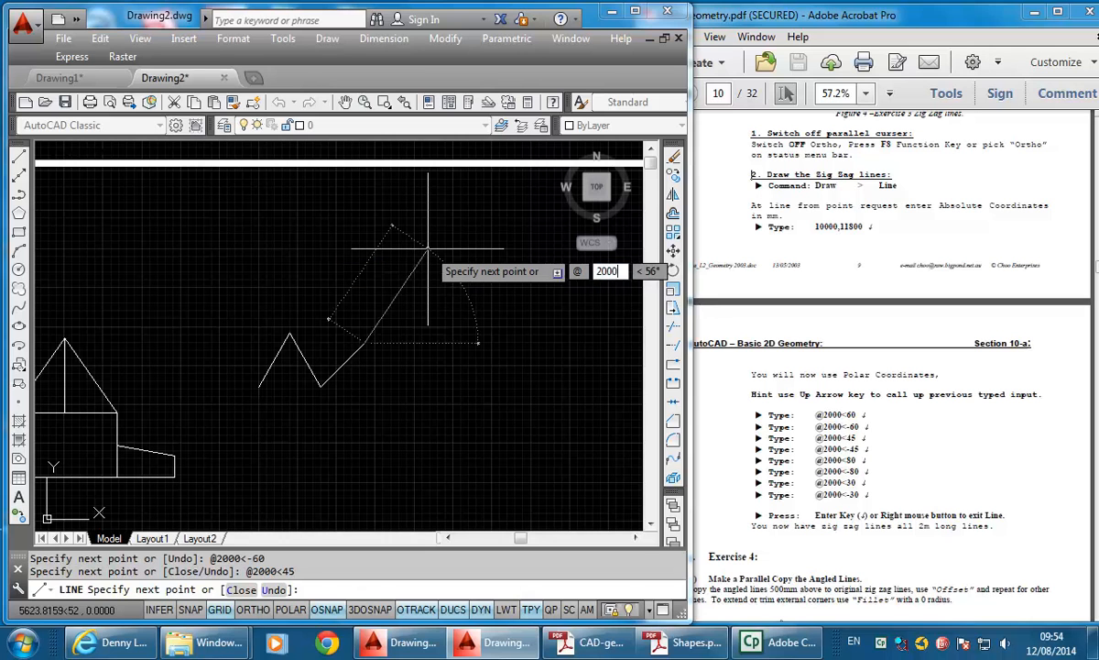
key("Tab")
type("-40")
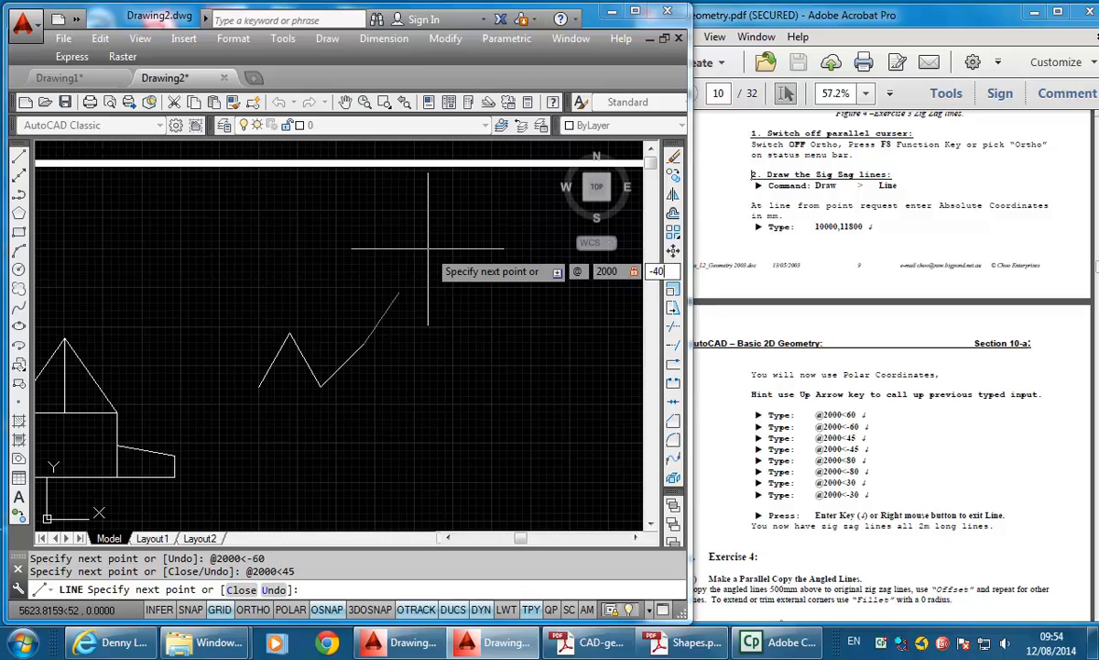
key("Return")
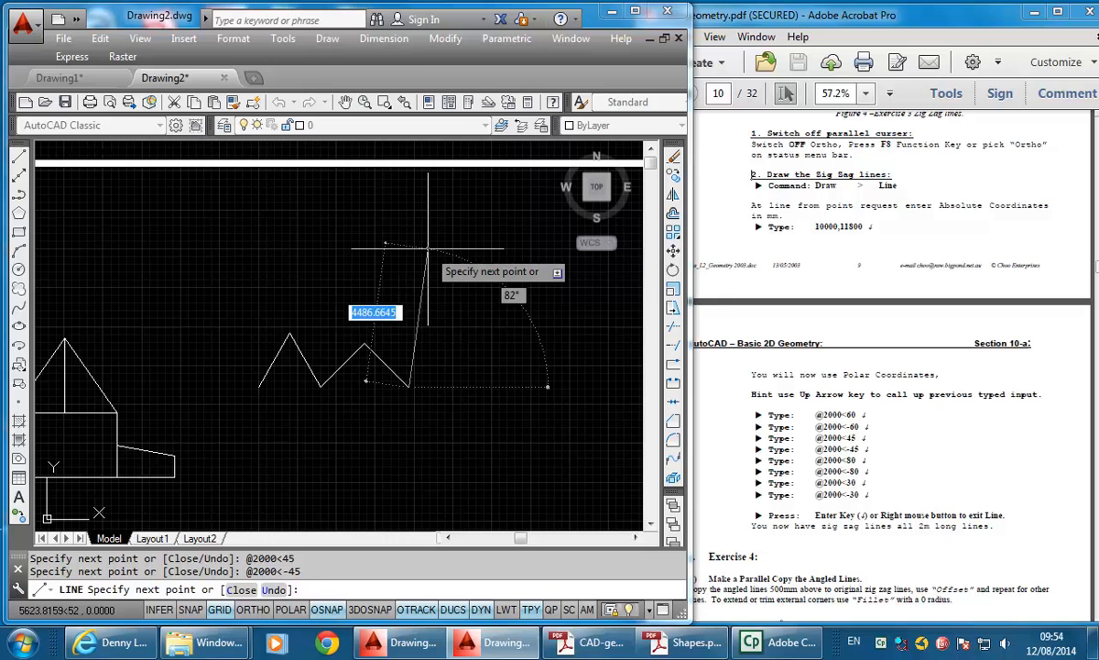
Add the steep zigzag peak with two 2000 mm segments at 80° and -80°.
type("2000")
key("Tab")
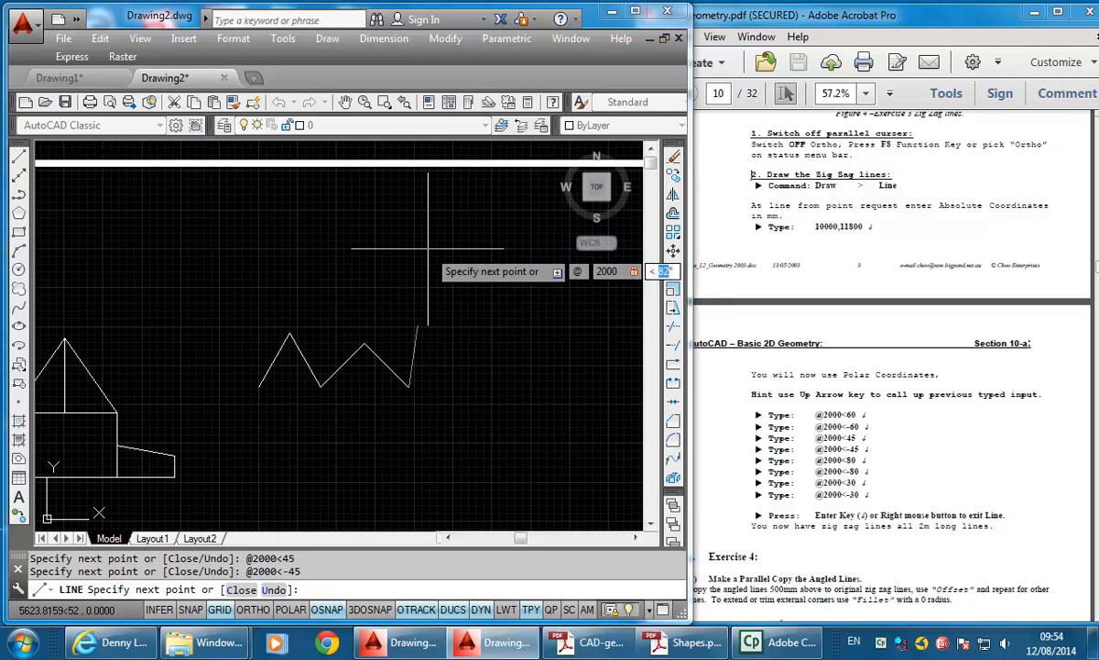
type("80")
key("Return")
type("200")
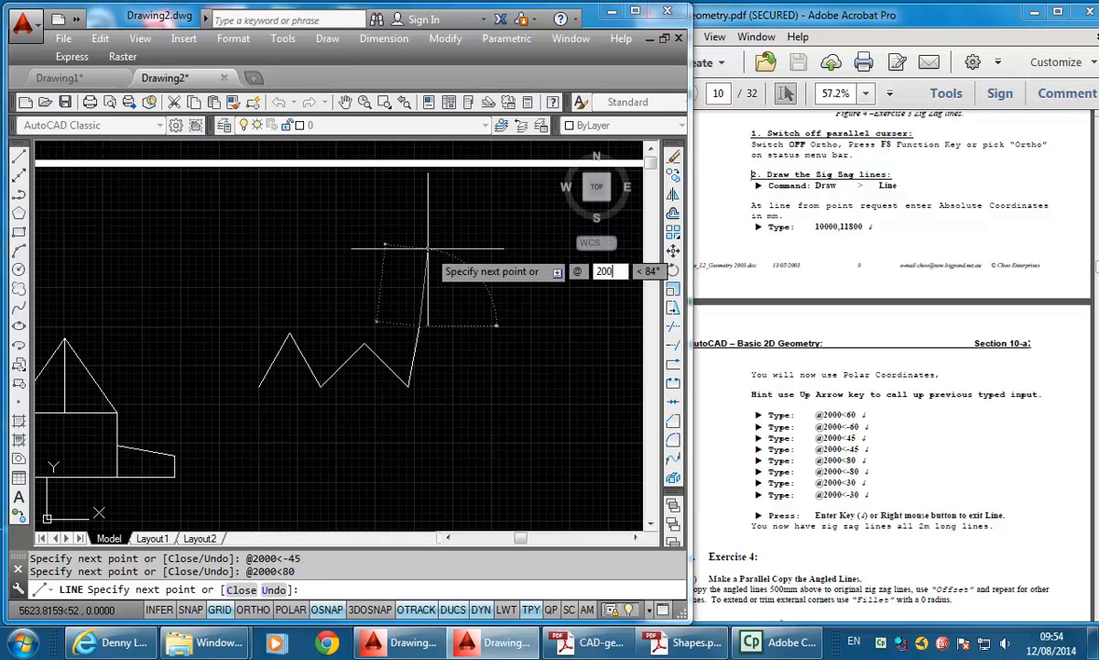
type("0")
key("Tab")
type("-80")
key("Return")
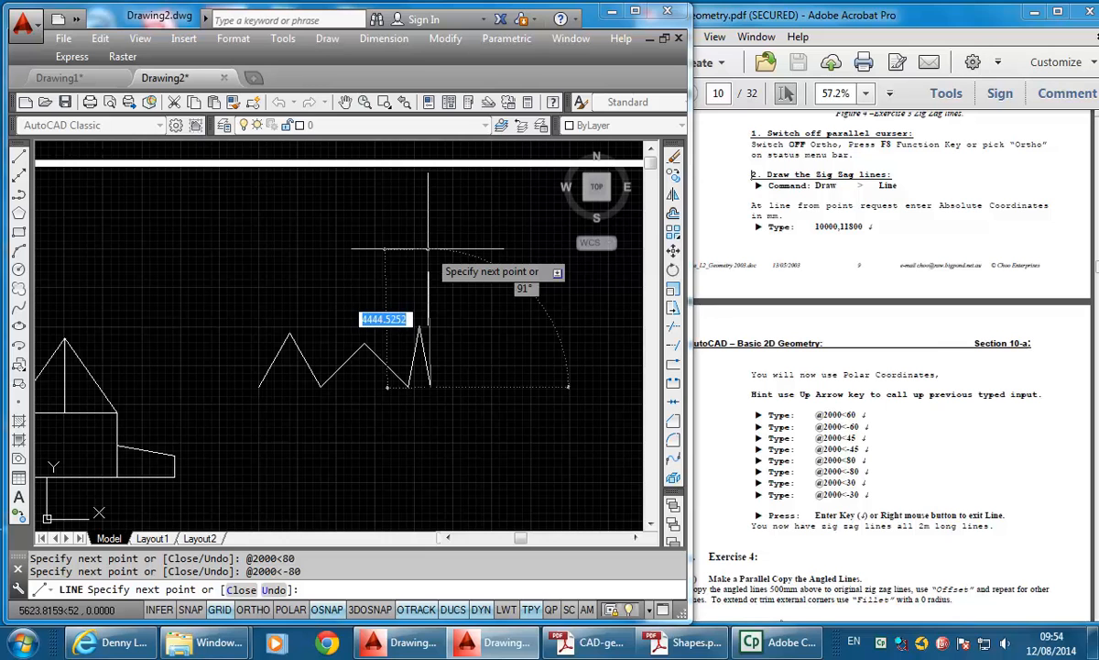
Draw the last zigzag peak with 2000 mm segments at 30° and -30°, and end the line.
type("@2000")
key("Tab")
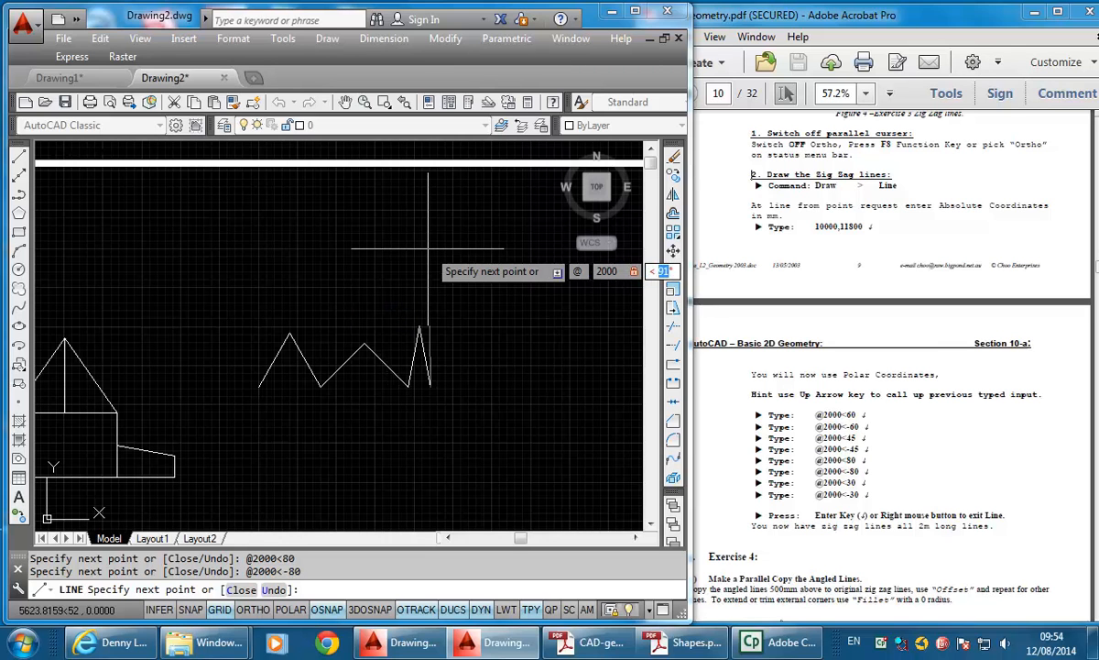
type("30")
key("Return")
type("@2000")
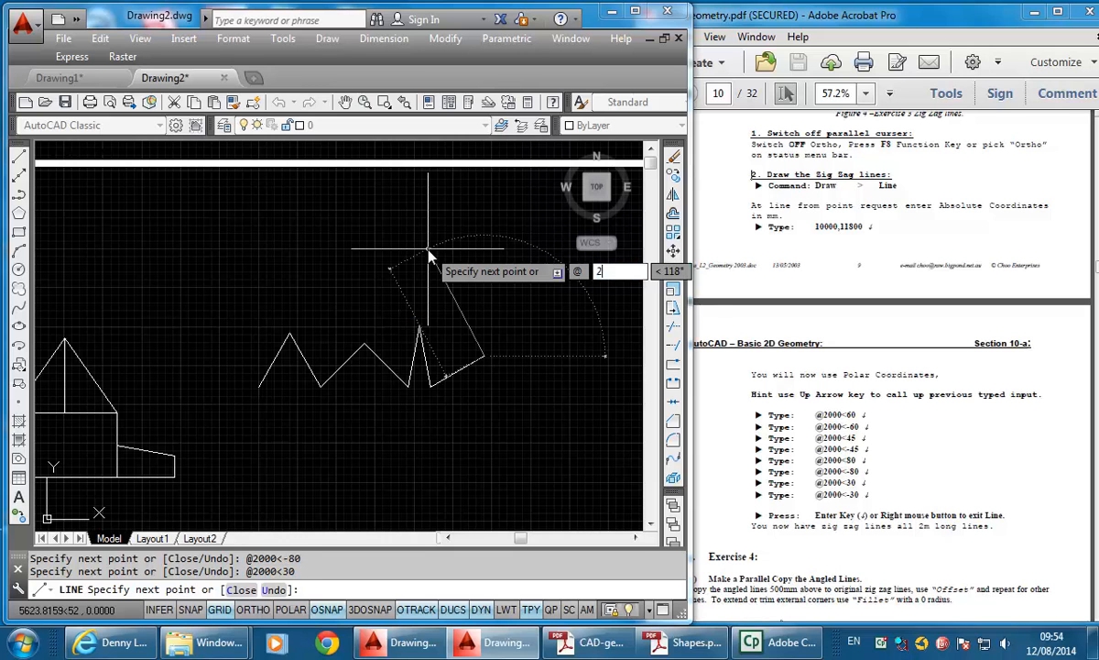
type("<-30")
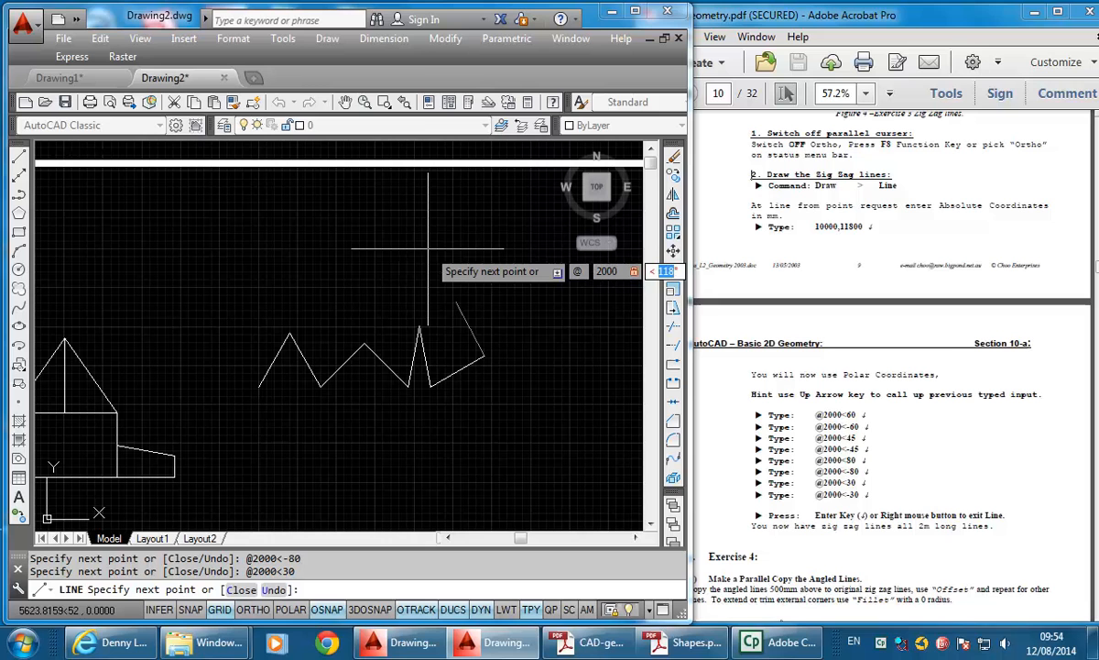
key("Return")
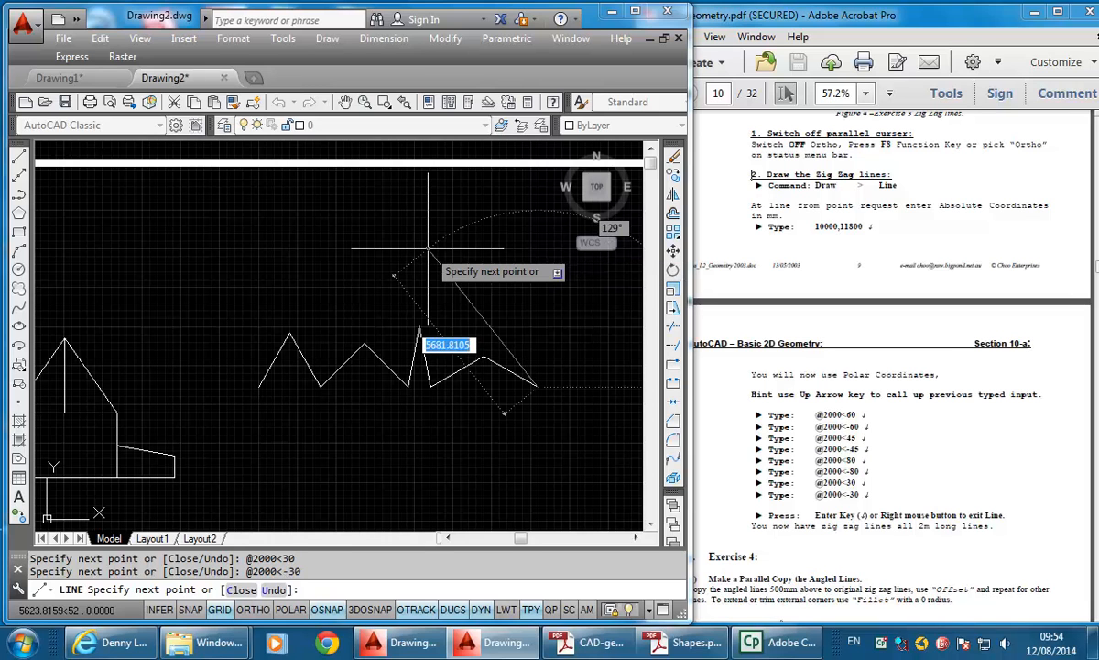
key("Return")
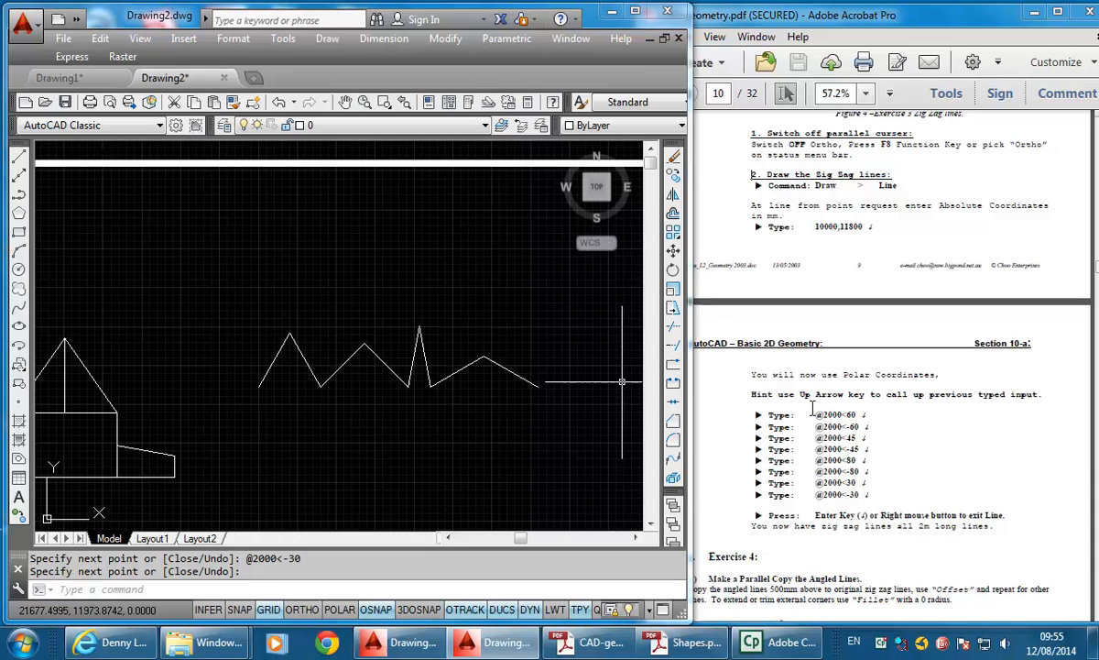
Look over the Exercise 4 parallel copy instructions in CAD-geometry.pdf and the shapes assignment in Shapes.pdf.
left_click(919, 482)
scroll(851, 449, "down", 6)
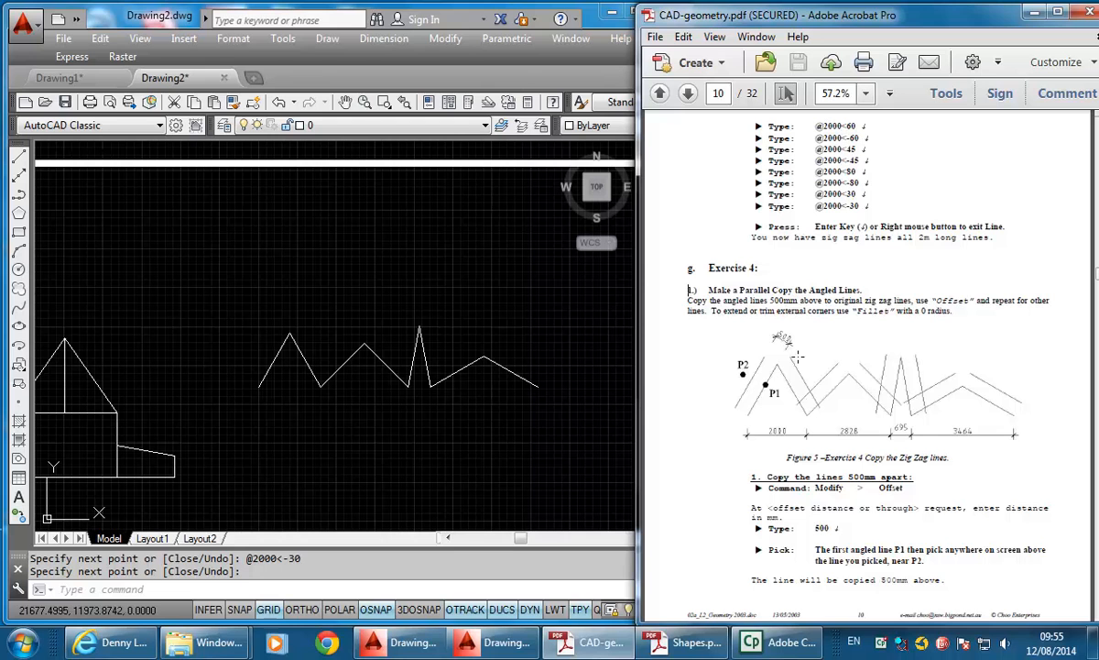
left_click(447, 42)
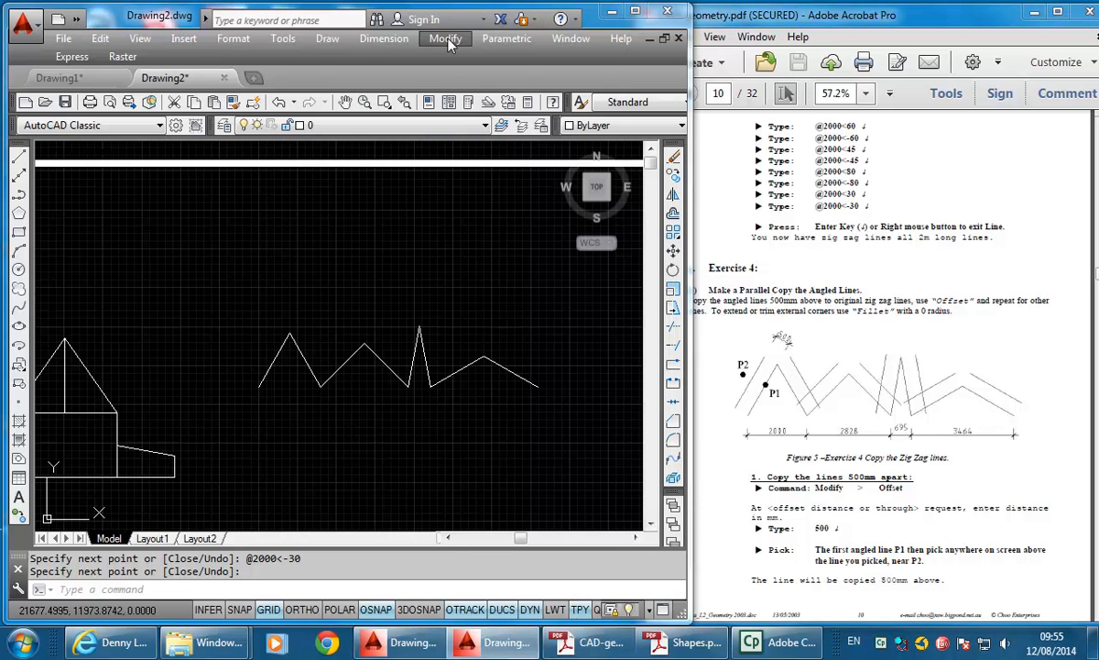
left_click(447, 41)
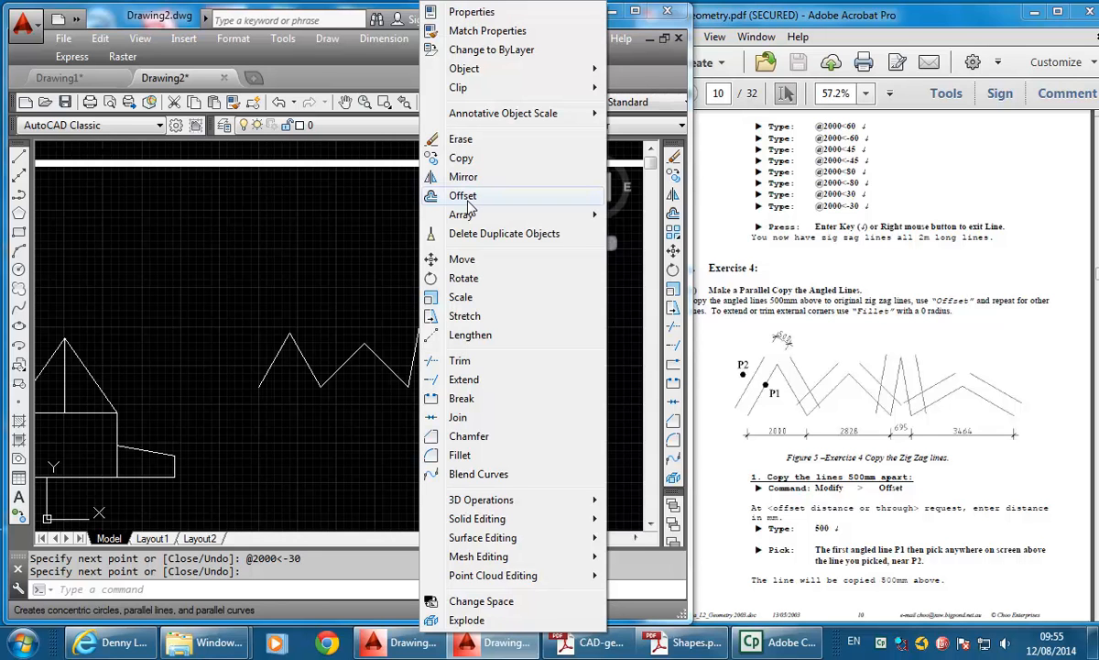
left_click(687, 641)
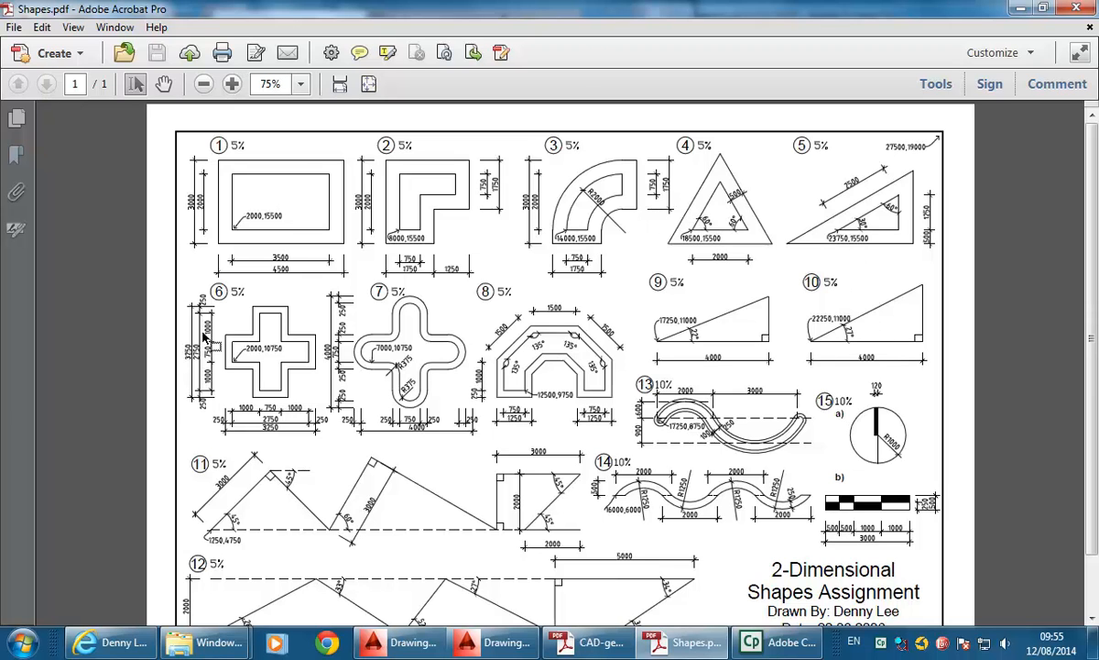
left_click(1020, 8)
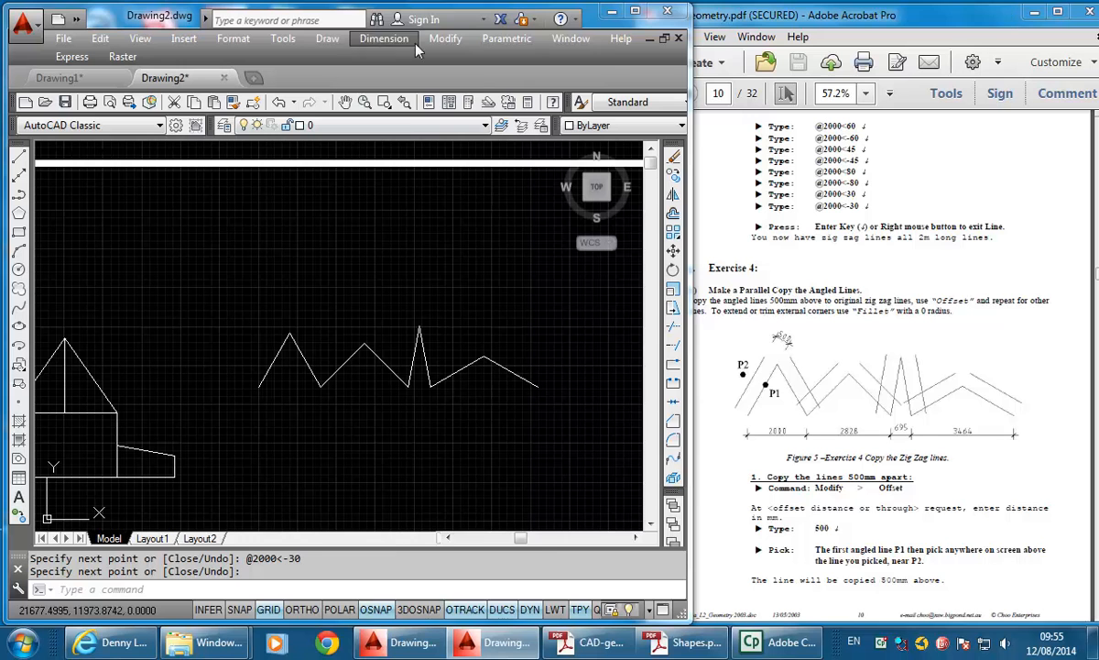
Offset the first rising line of the zigzag by 500 mm to its upper side, using the distance from the exercise.
left_click(442, 41)
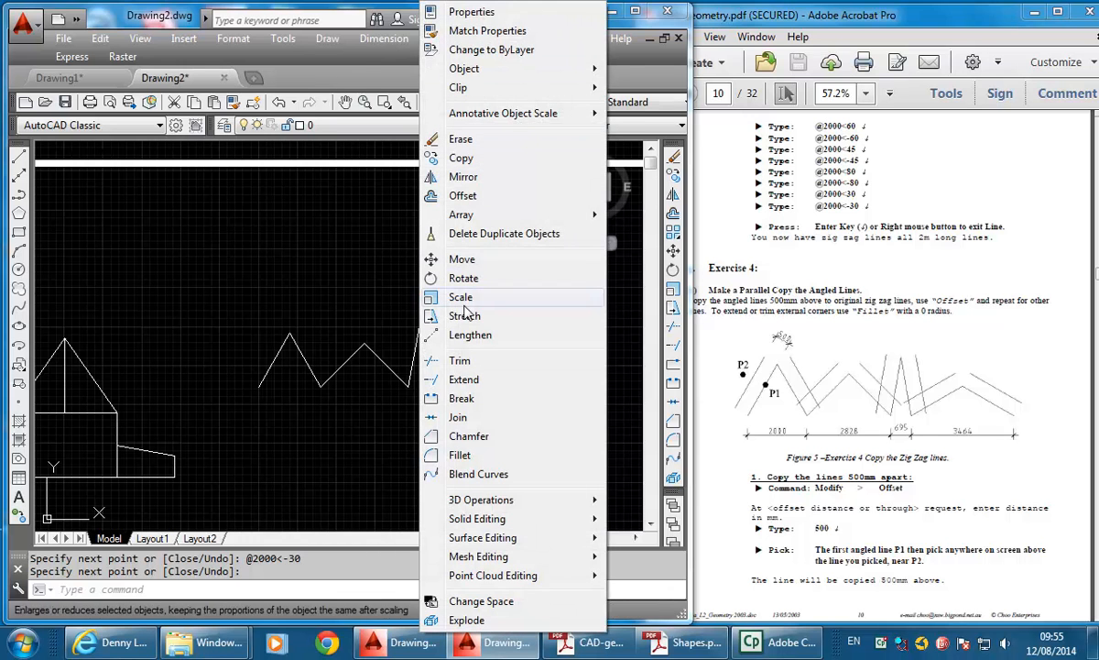
left_click(464, 196)
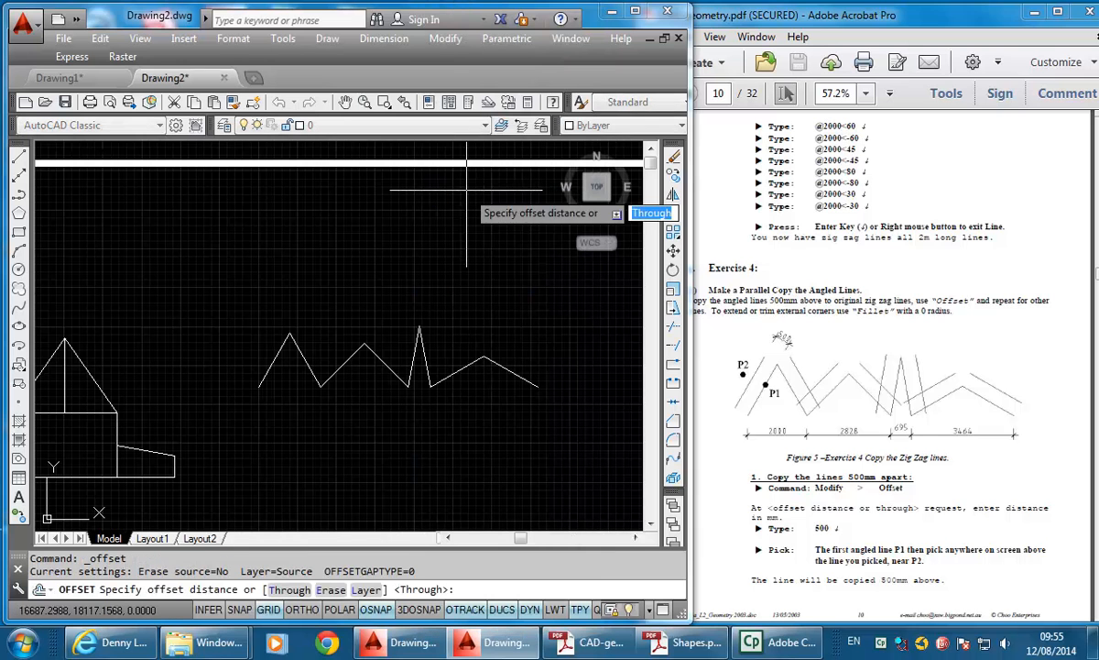
left_click(804, 475)
scroll(804, 475, "down", 5)
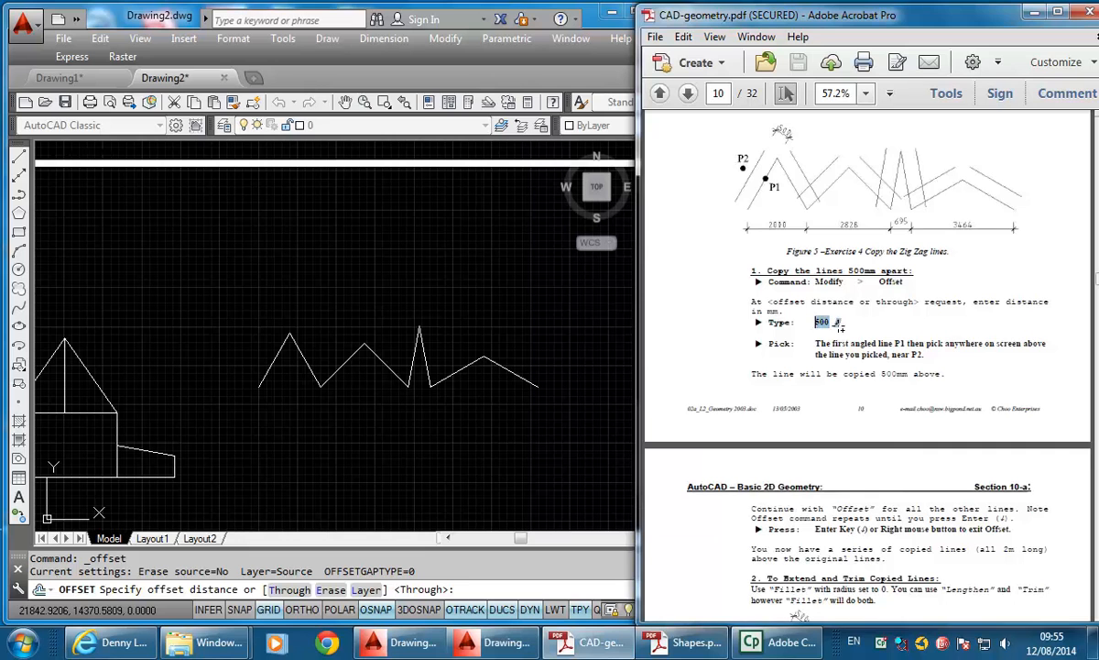
left_click(436, 81)
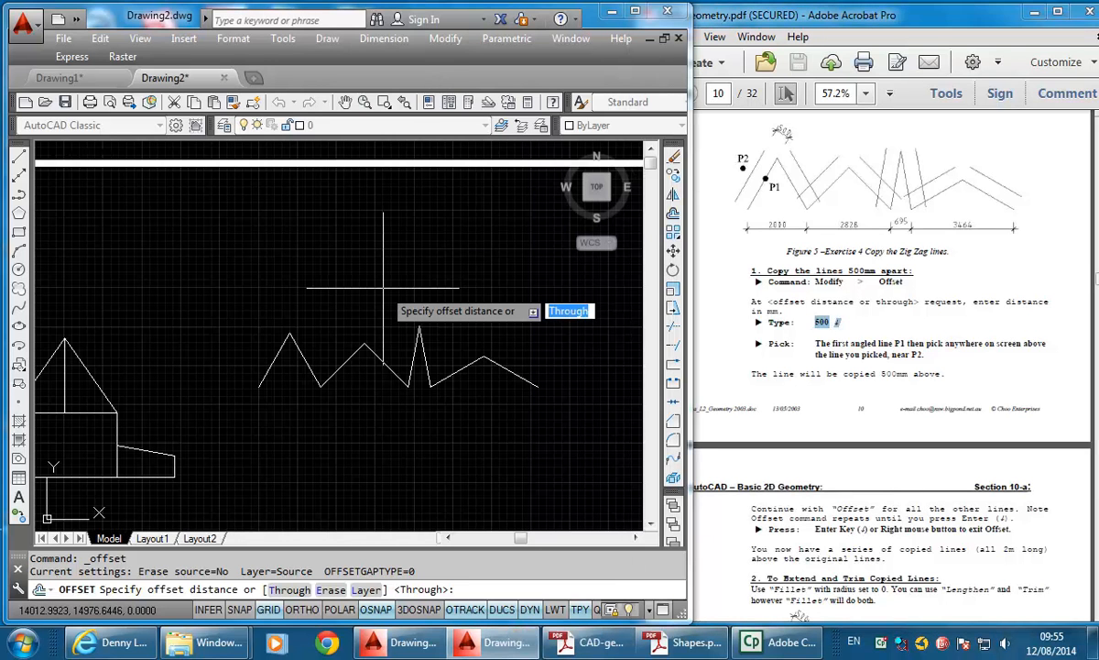
type("500")
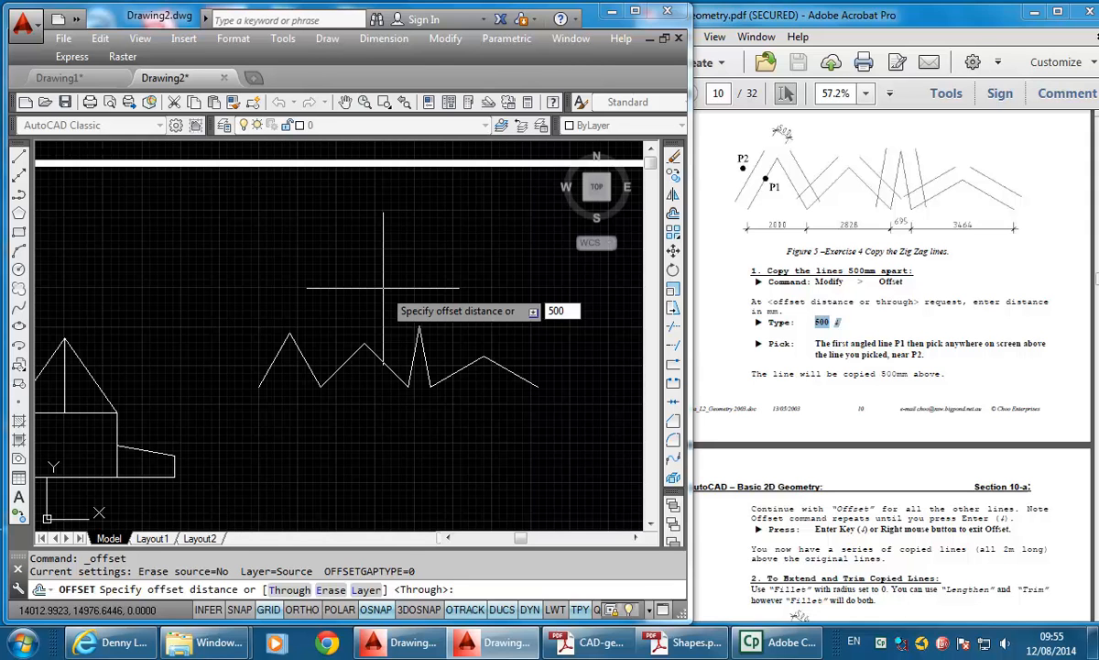
key("Return")
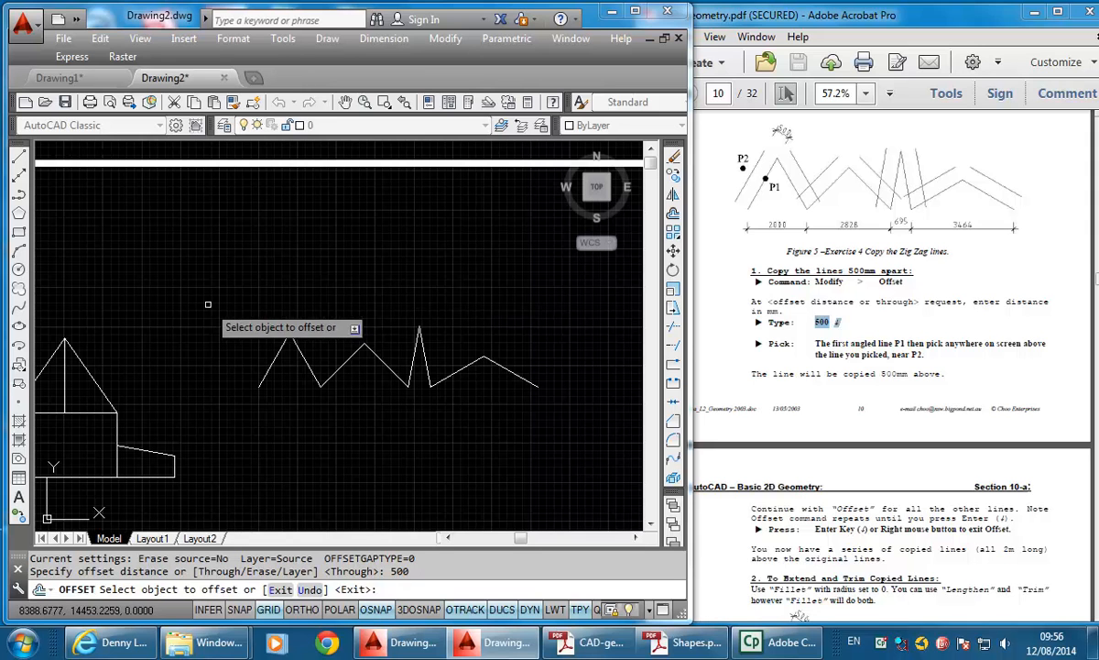
left_click(275, 359)
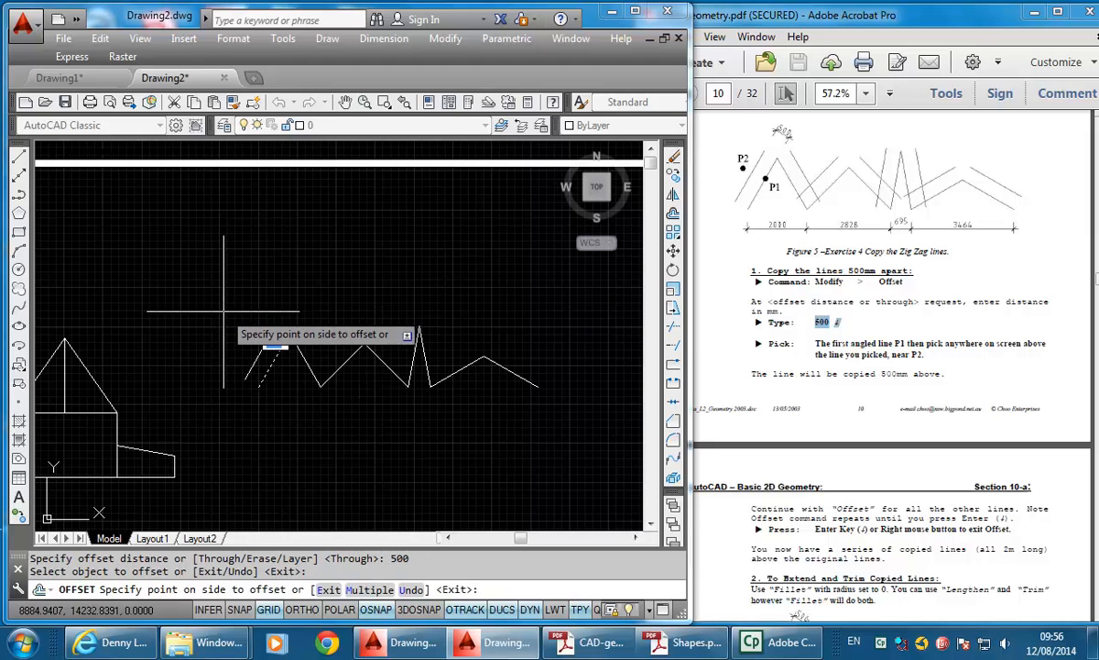
left_click(191, 257)
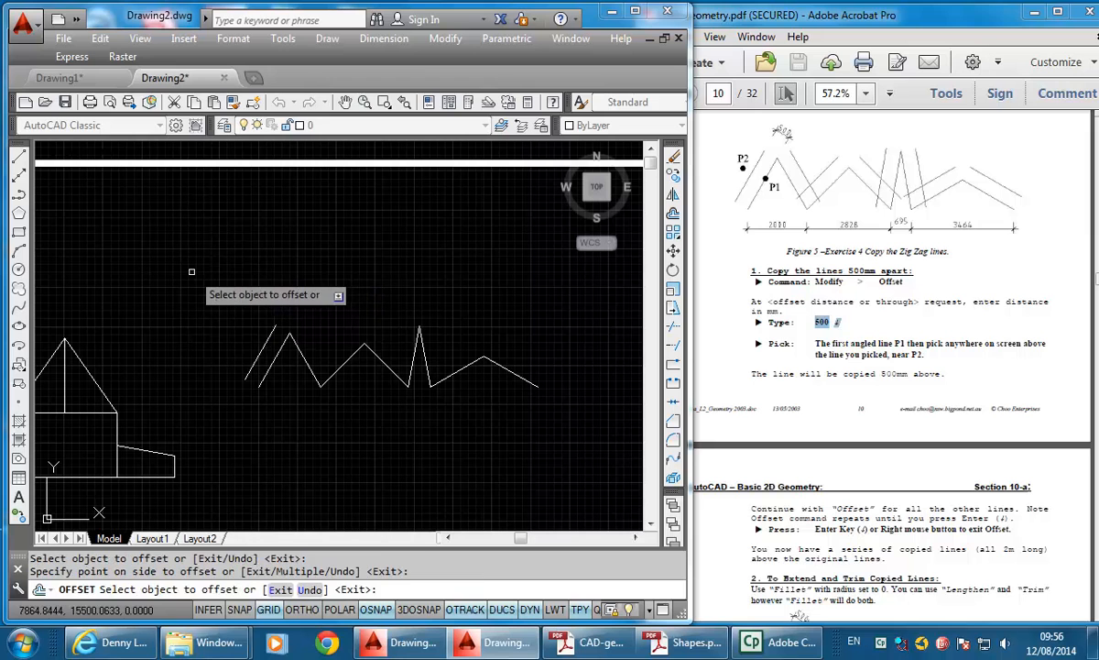
Offset the second, third and fourth zigzag lines 500 mm above the originals.
left_click(294, 344)
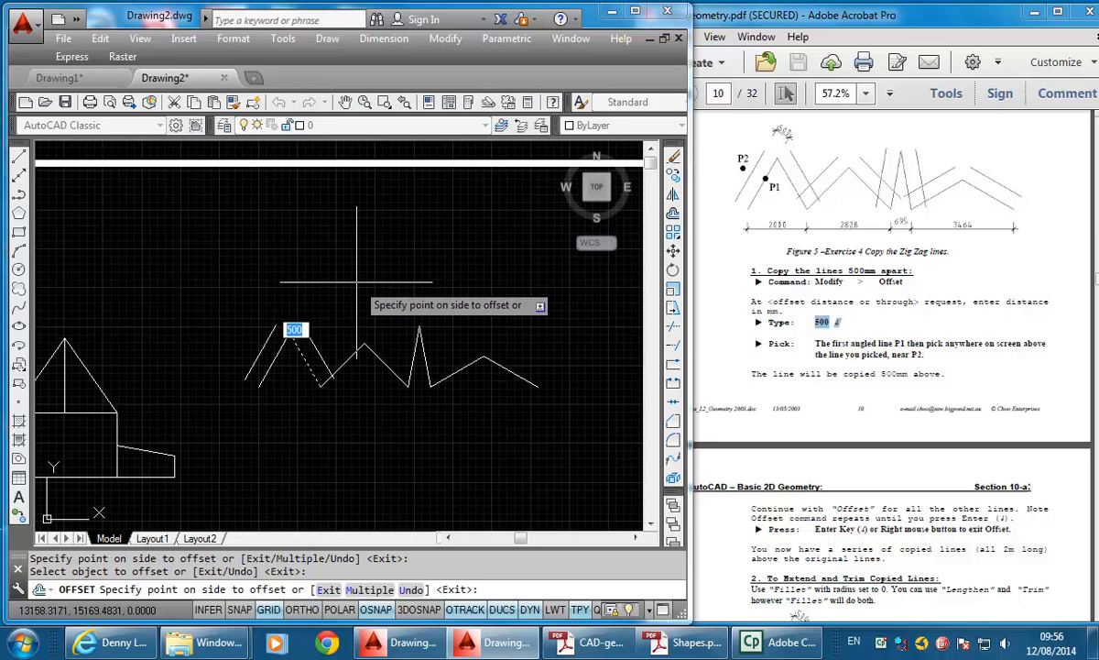
left_click(295, 328)
left_click(338, 361)
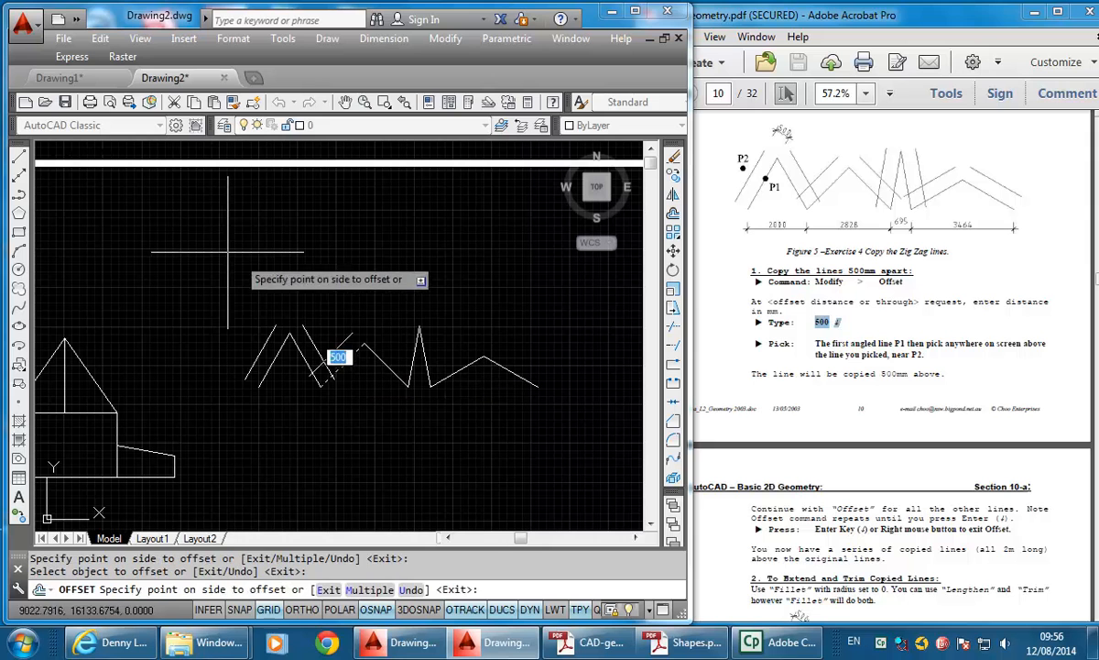
left_click(225, 251)
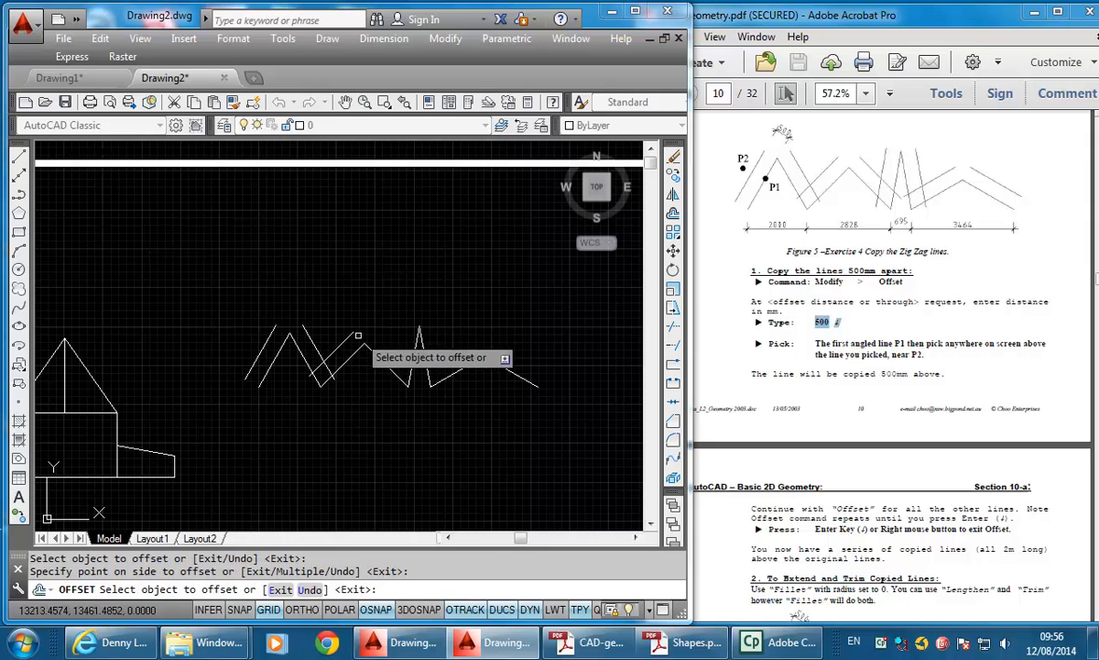
left_click(400, 371)
left_click(400, 305)
Offset the steep peak's two lines and the last peak's lines 500 mm to their outer sides.
left_click(408, 353)
left_click(257, 246)
left_click(425, 357)
left_click(495, 304)
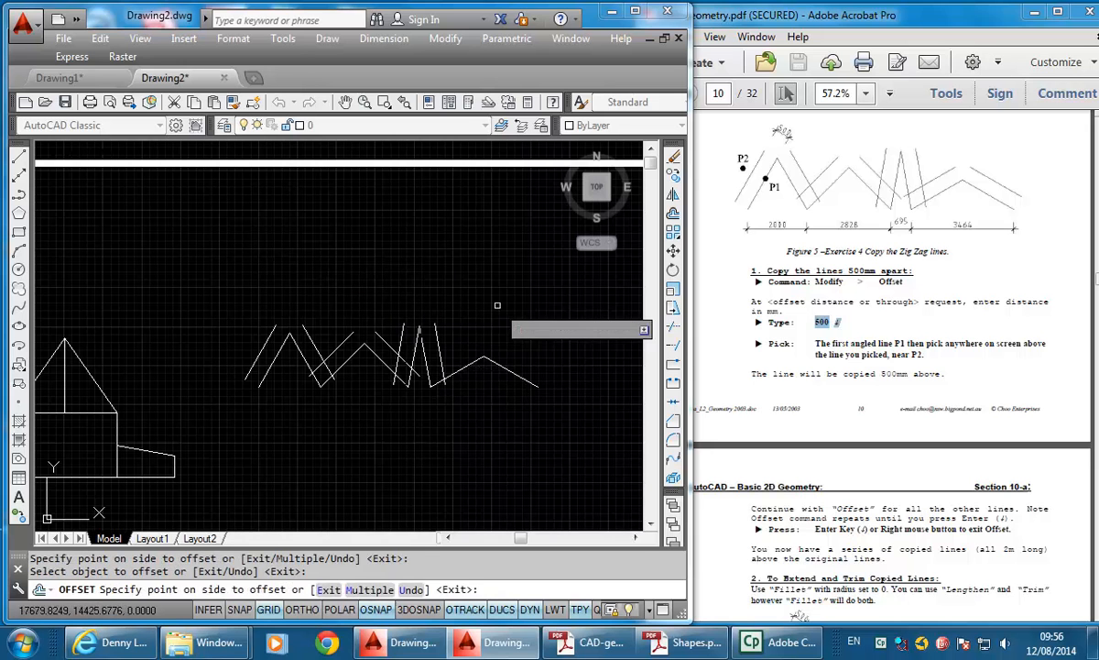
left_click(464, 367)
left_click(477, 347)
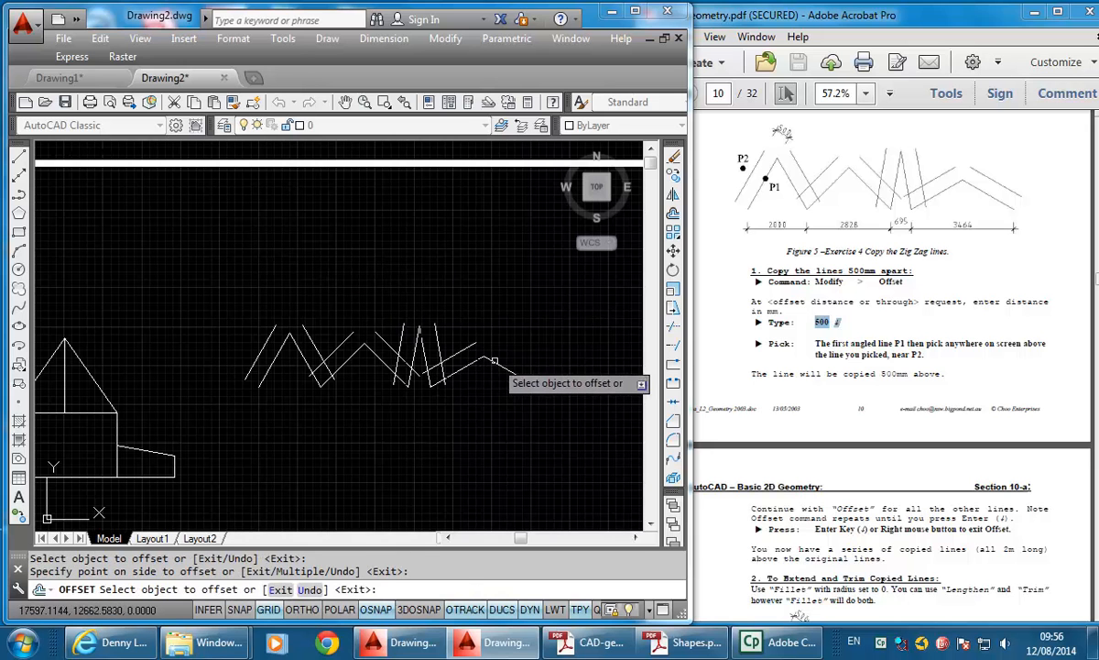
Following the extend-and-trim instructions in the PDF, fillet the first two copied lines with radius 0 into a sharp peak.
left_click(803, 456)
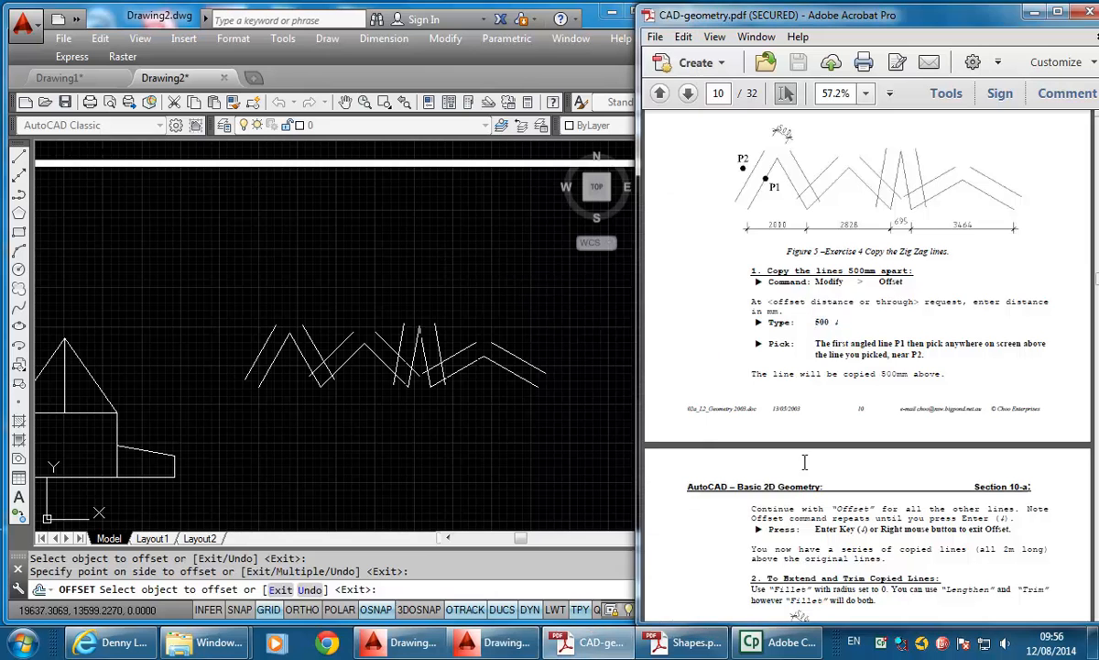
scroll(803, 366, "down", 7)
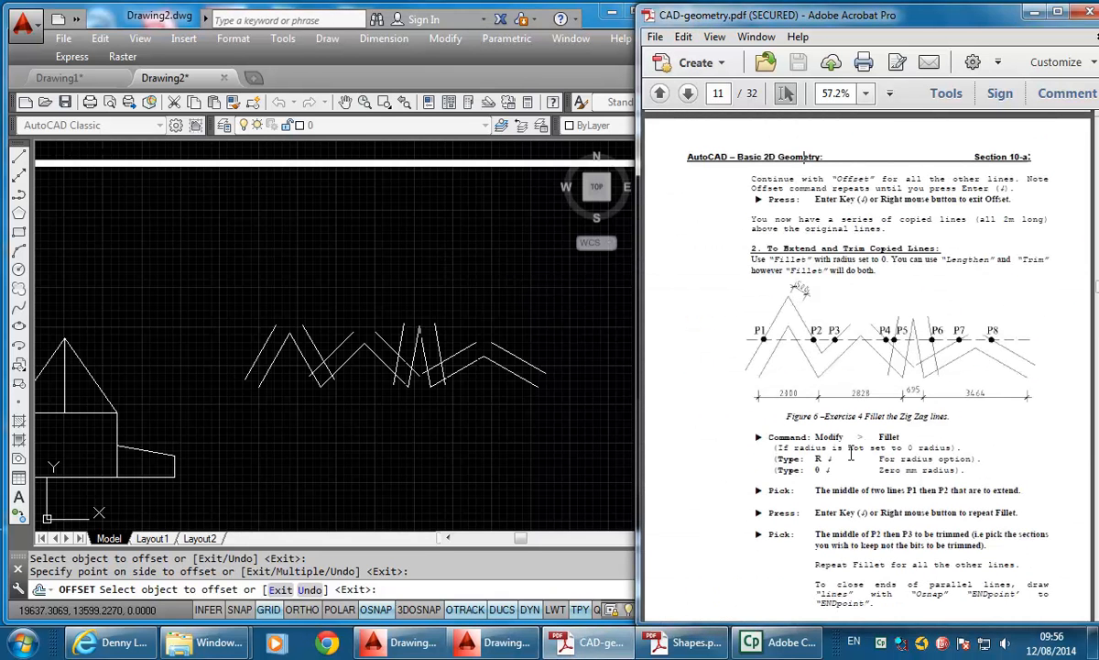
scroll(836, 393, "down", 2)
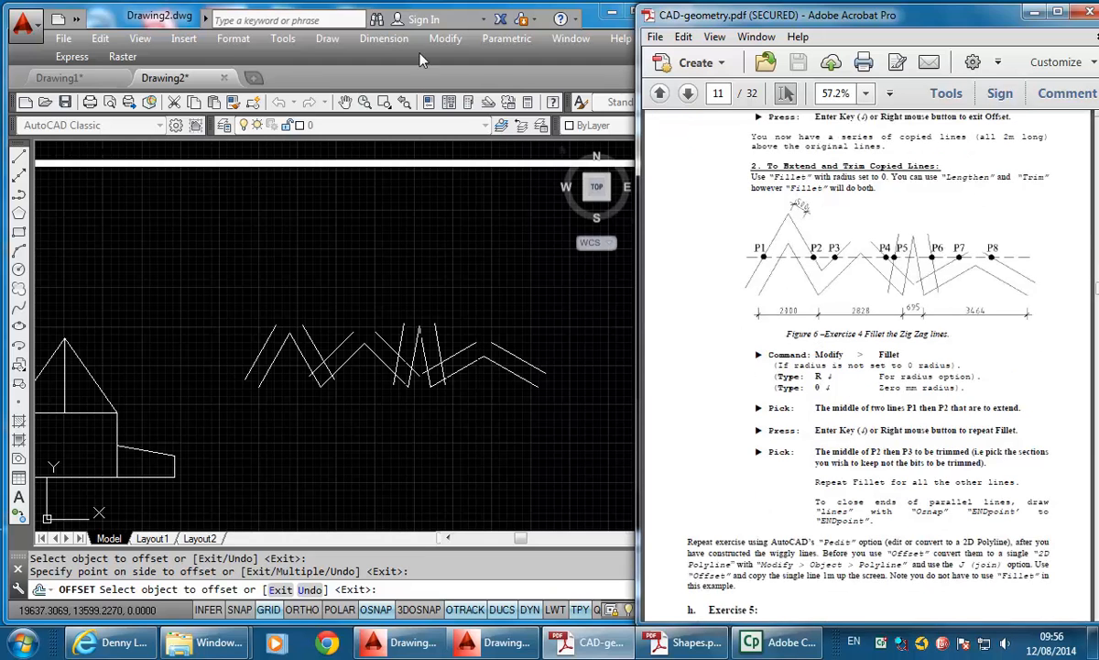
left_click(446, 37)
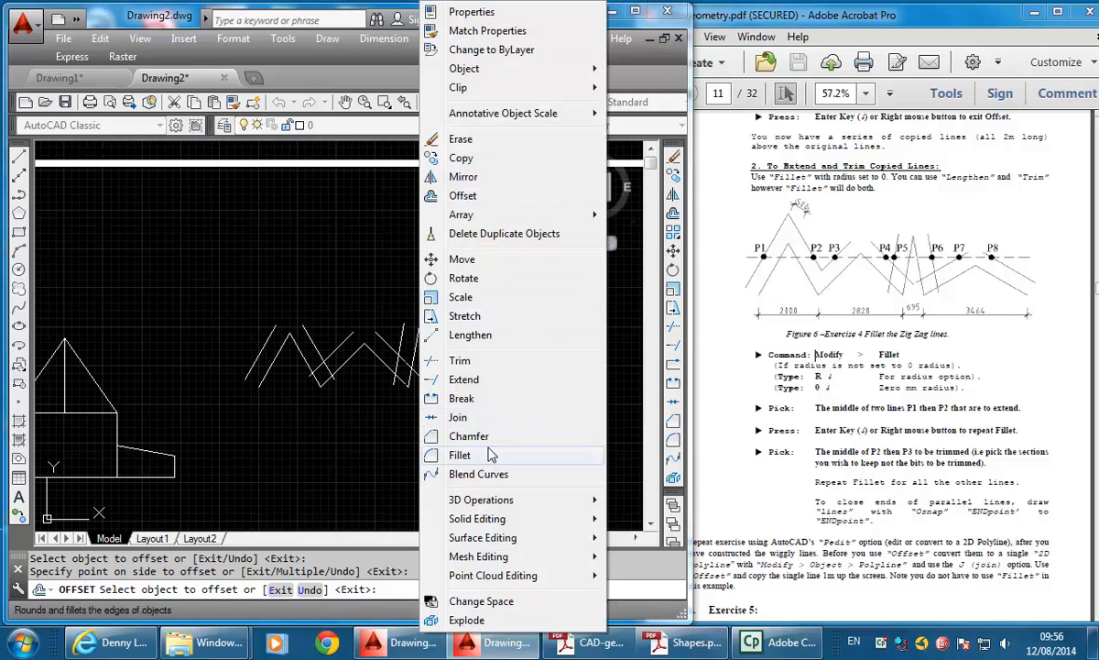
left_click(461, 456)
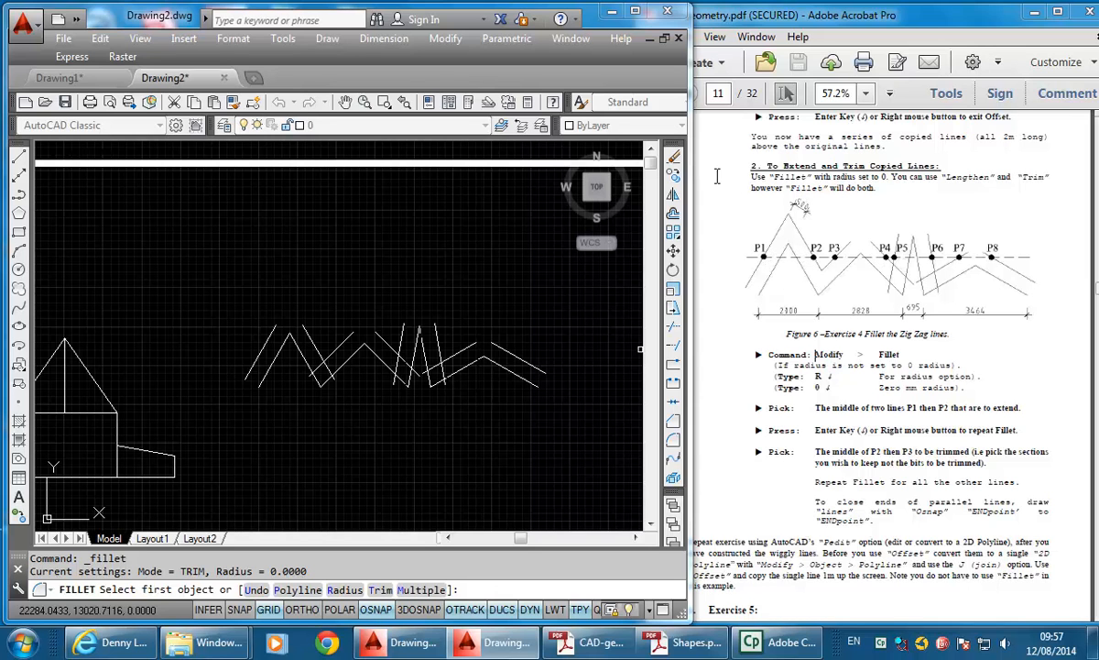
left_click(266, 338)
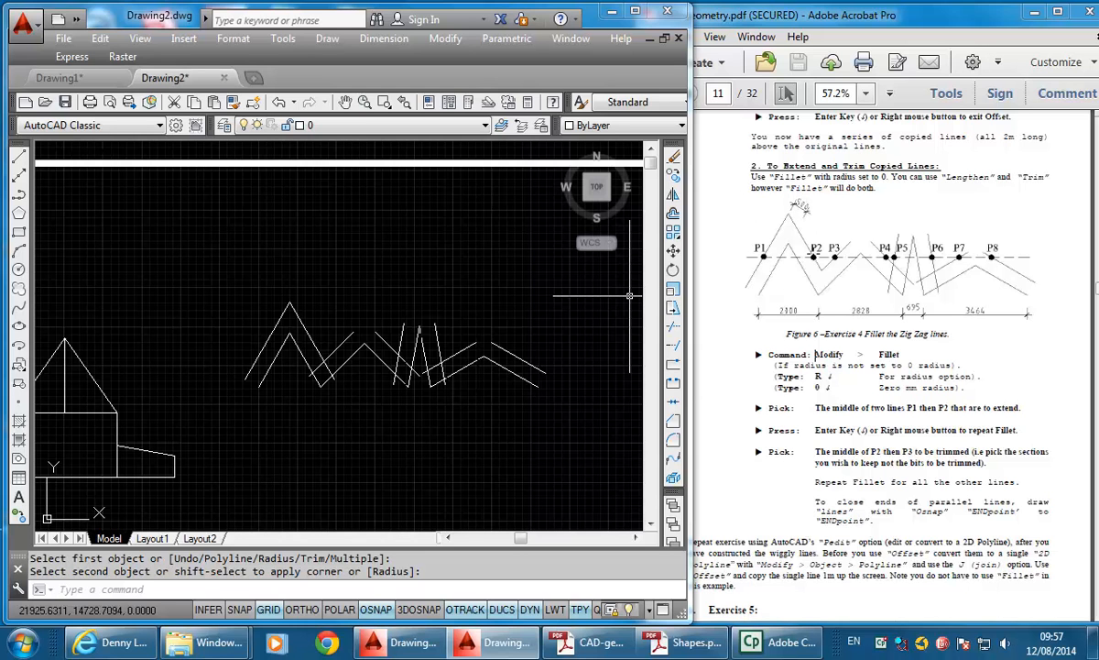
Fillet the second and third copied lines with radius 0 to trim them into the first valley corner.
left_click(445, 39)
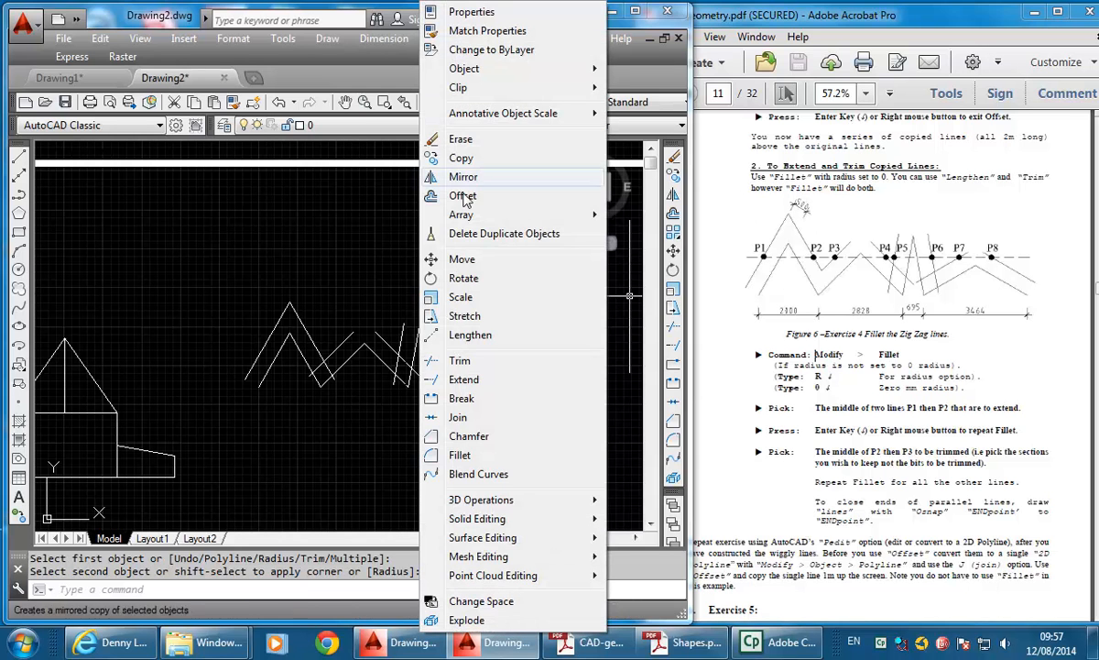
left_click(458, 455)
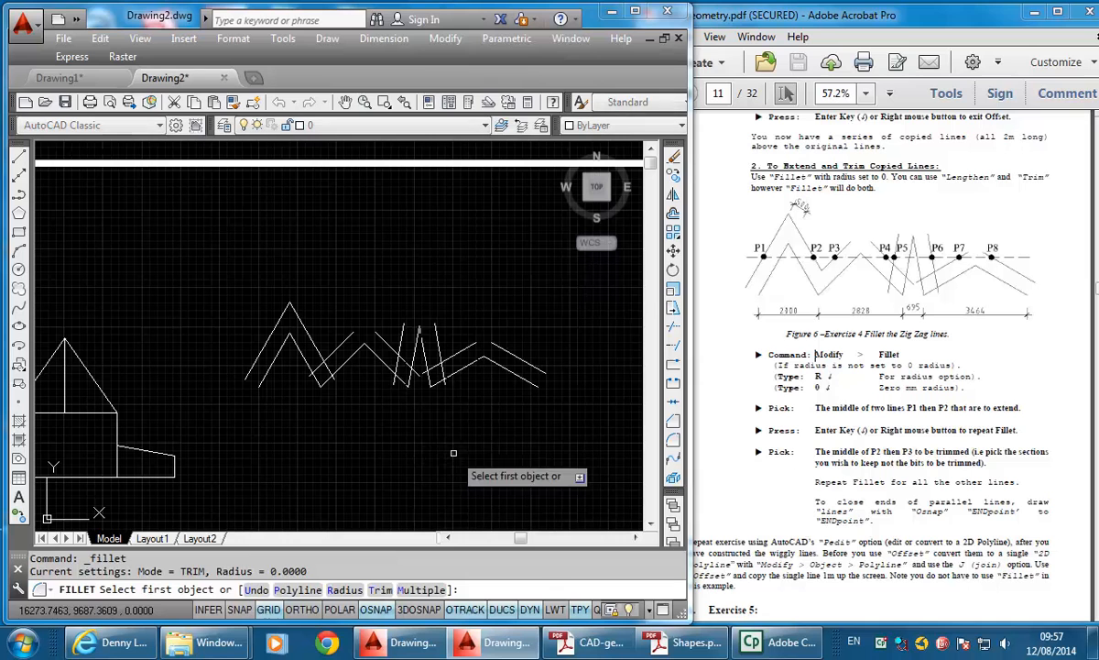
left_click(313, 343)
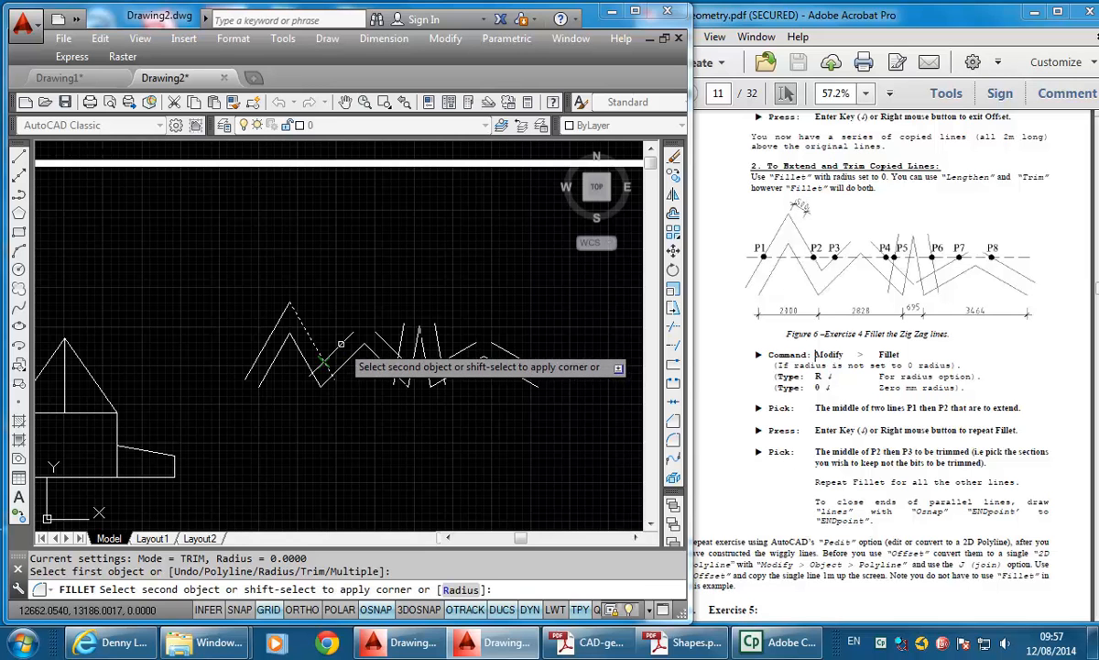
left_click(341, 343)
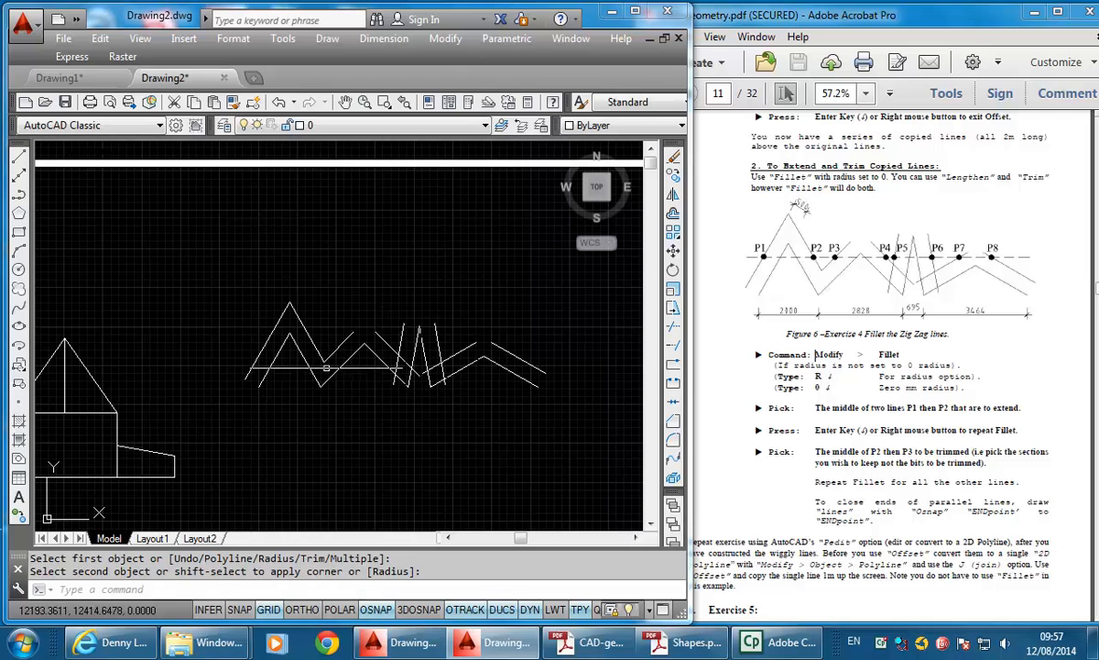
Fillet the third and fourth copied lines with radius 0 to extend them into the second peak.
left_click(445, 39)
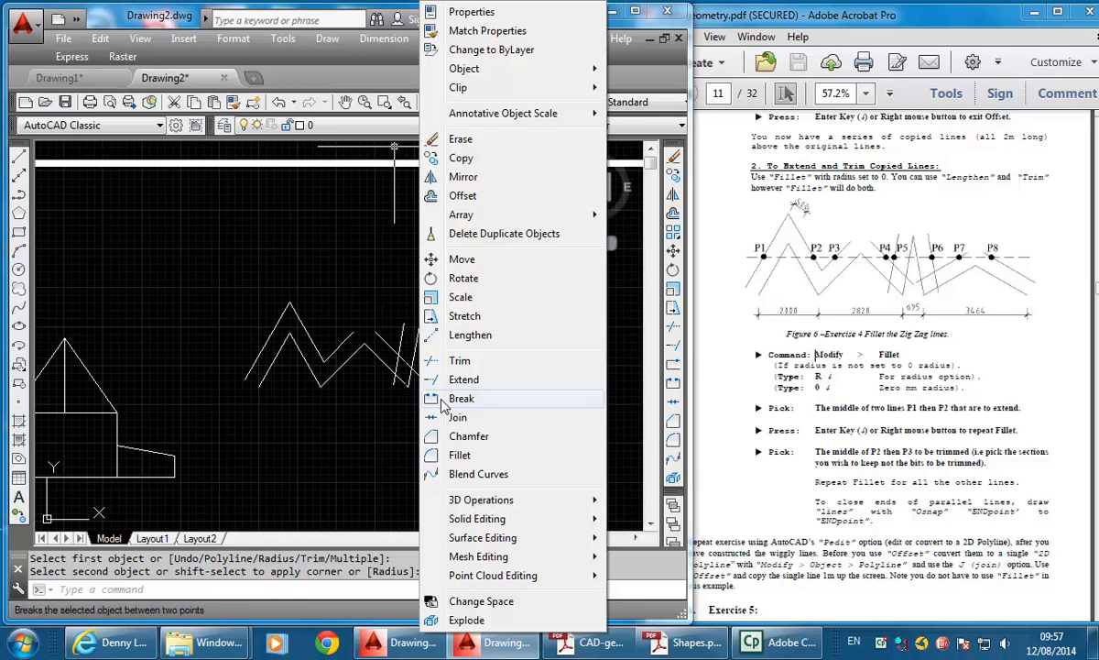
left_click(462, 458)
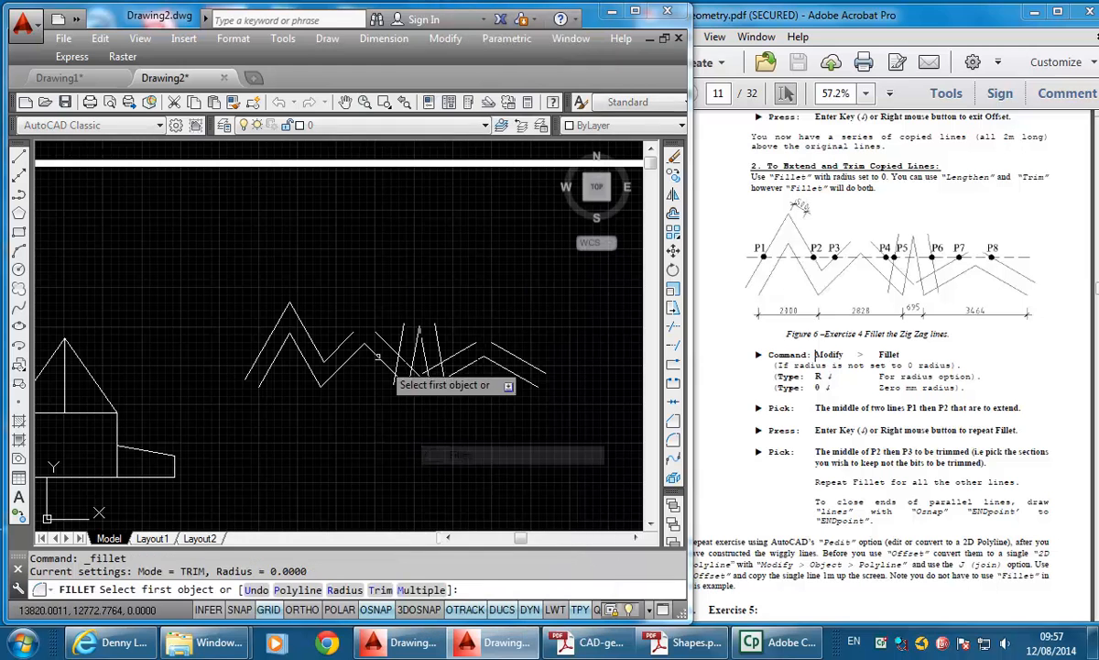
left_click(356, 329)
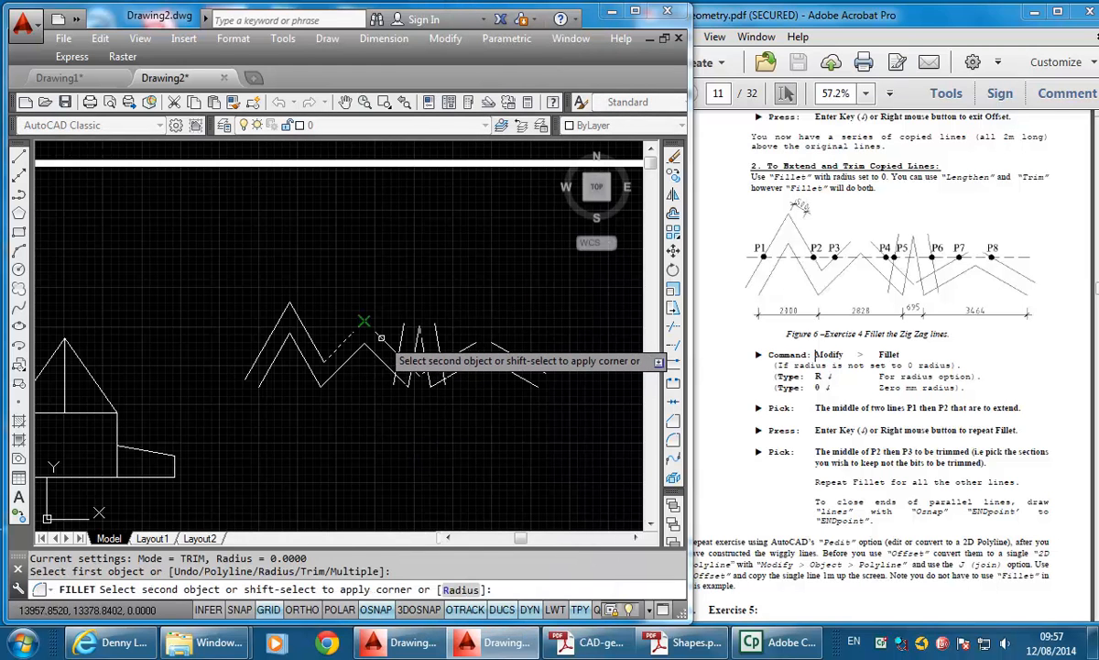
left_click(381, 338)
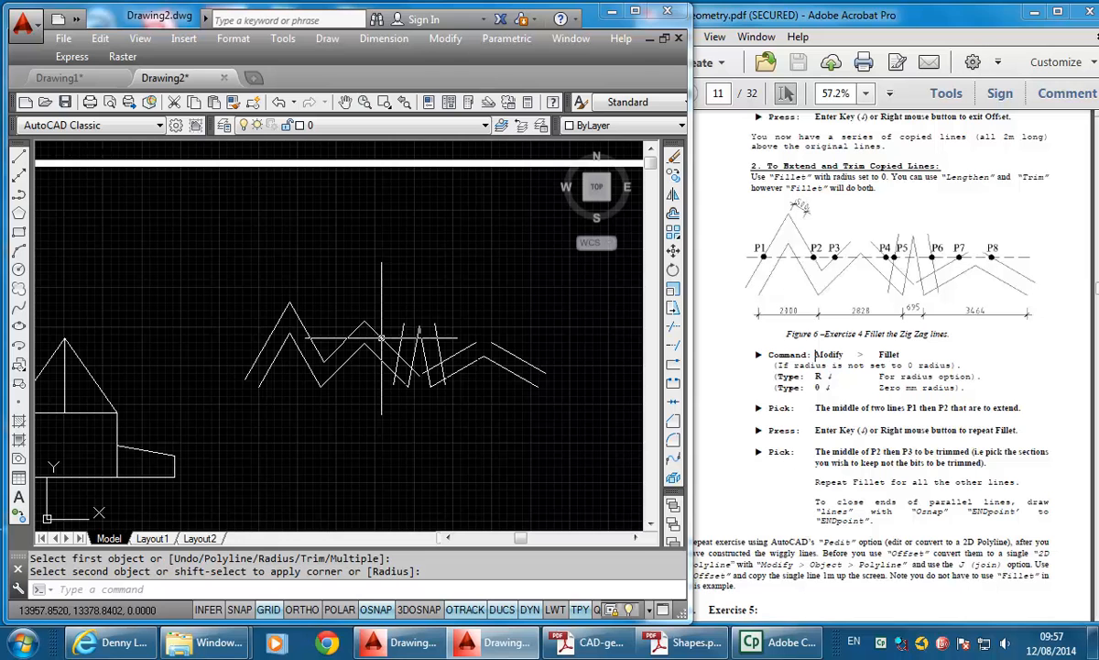
Fillet the valley between the fourth and fifth copied lines, and extend the two steep copied lines into a peak.
key("Return")
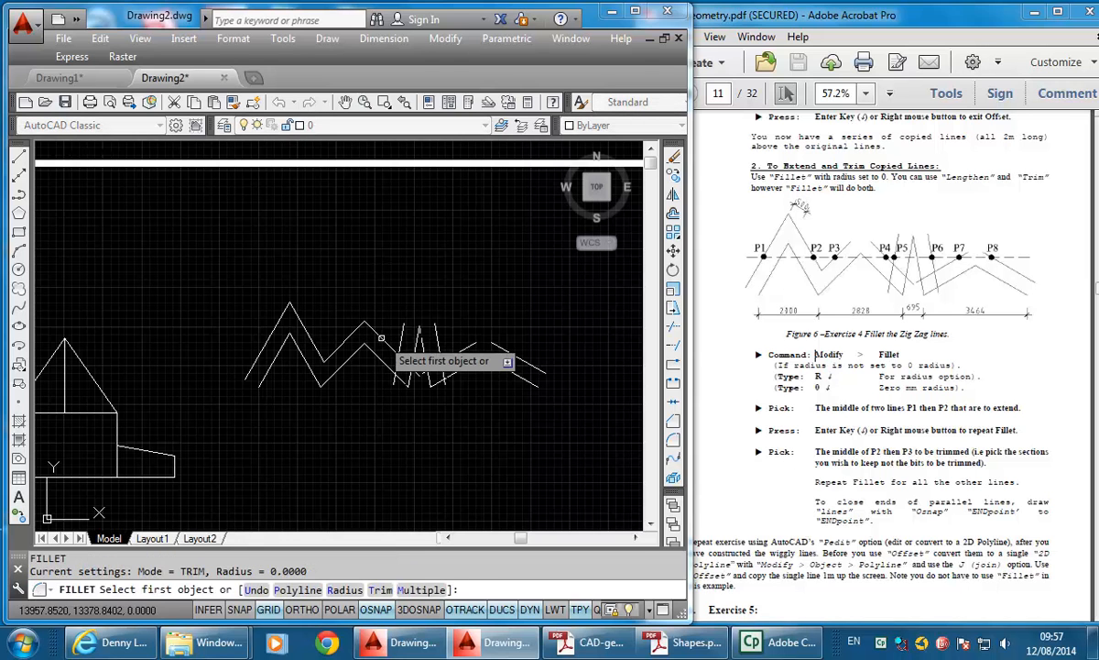
left_click(381, 338)
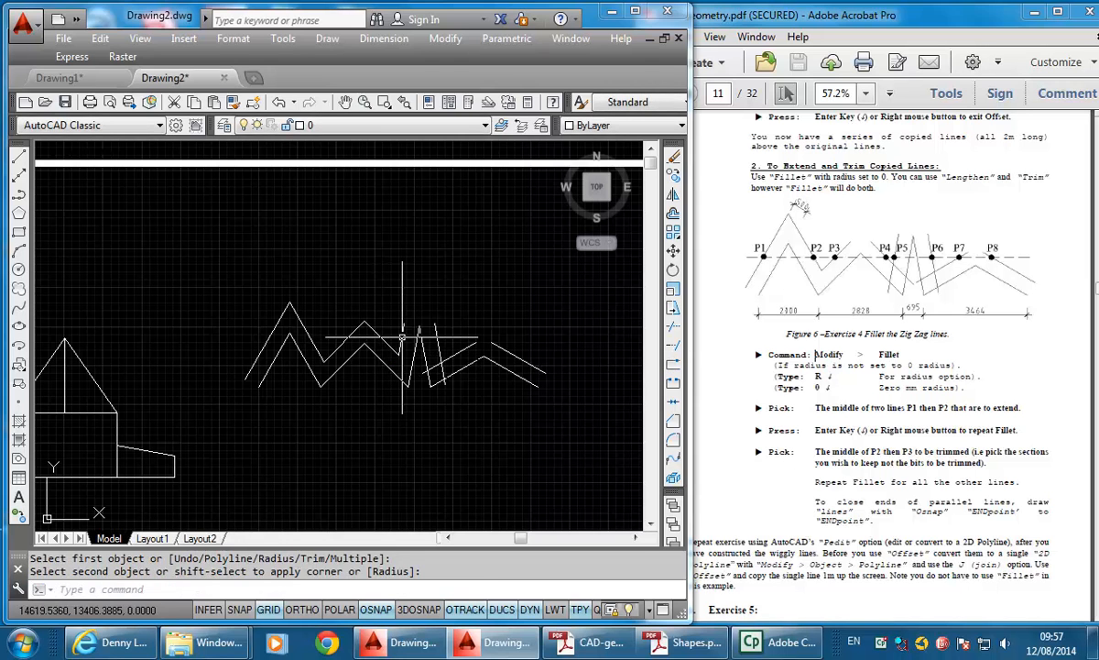
key("Return")
left_click(403, 338)
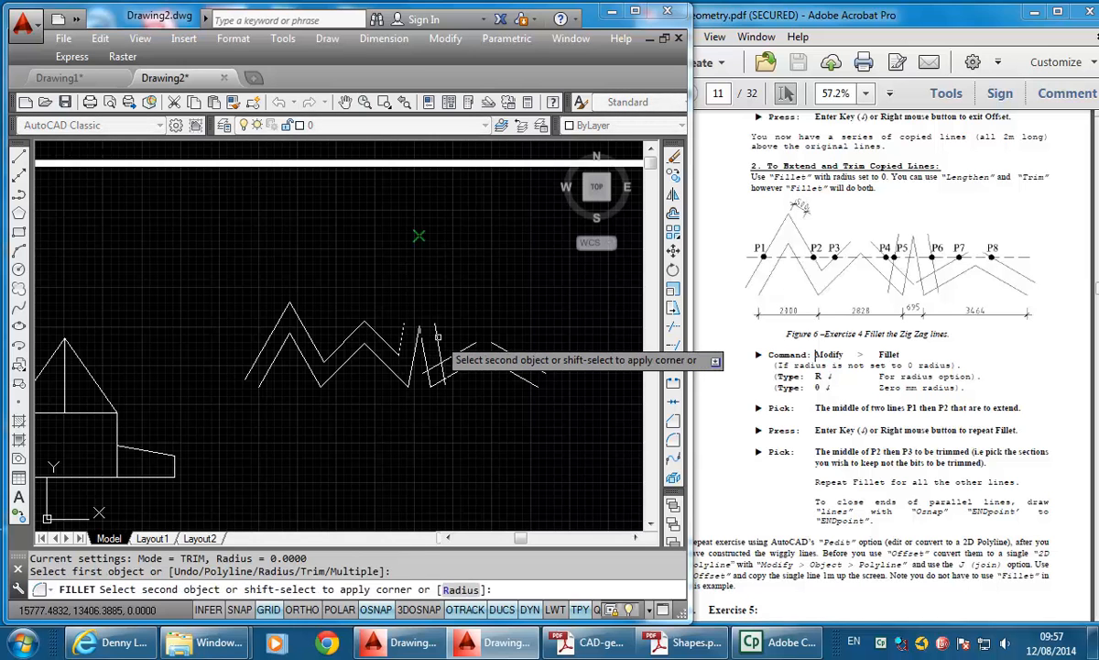
left_click(437, 338)
Fillet the valley after the steep peak, and join the last two copied lines into the final peak.
key("Return")
left_click(445, 344)
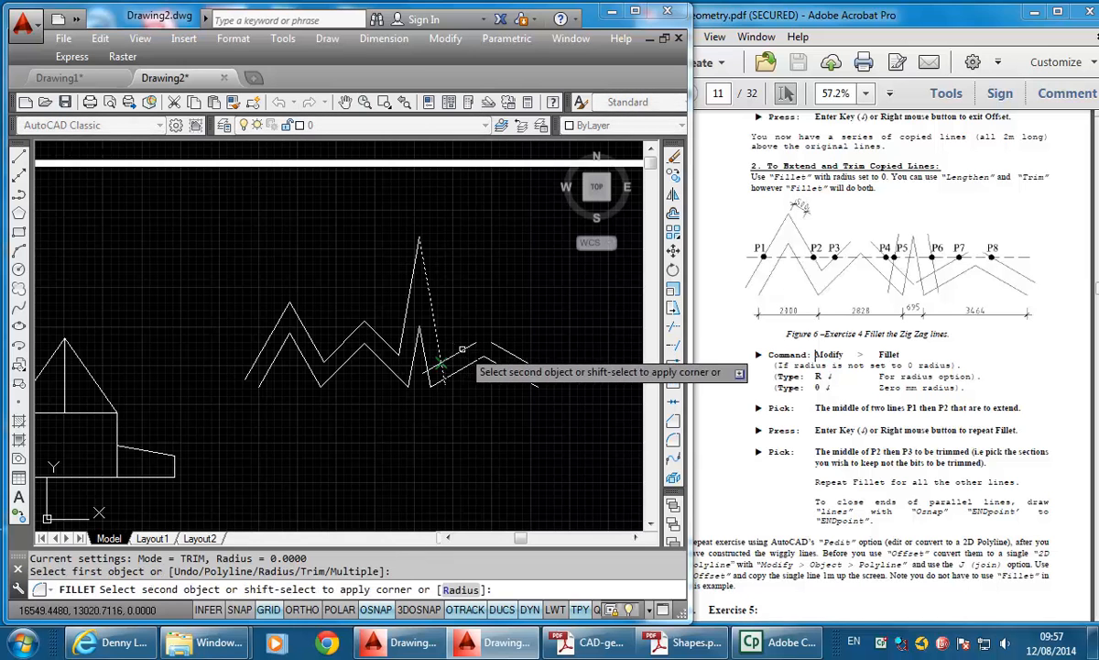
left_click(462, 349)
key("Return")
left_click(455, 354)
left_click(509, 351)
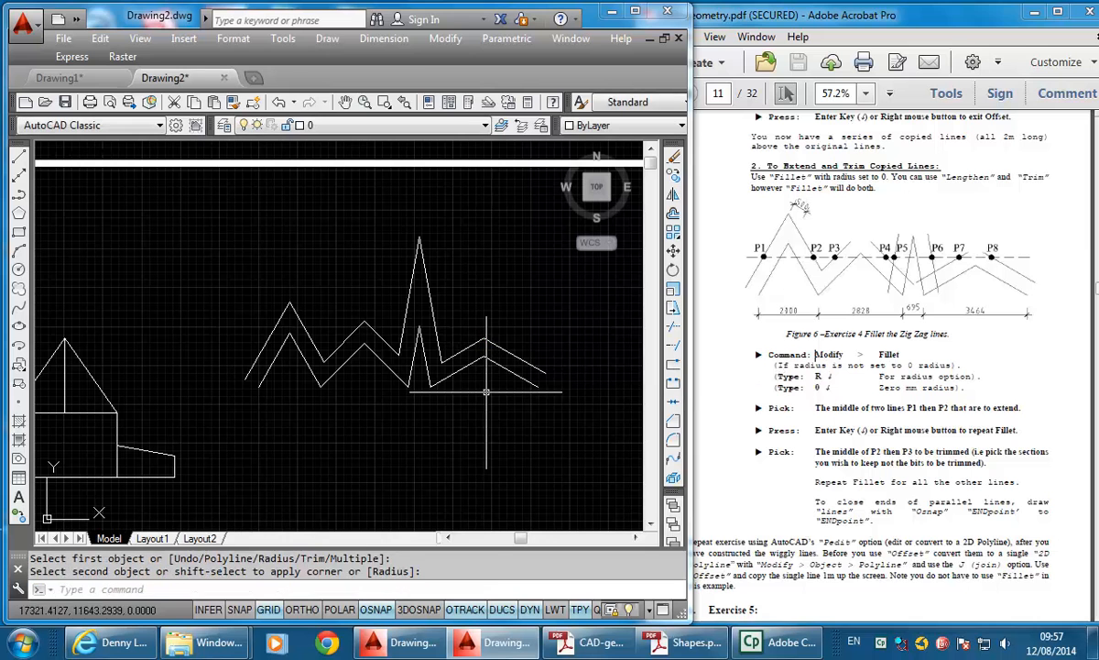
Check the PDF's closing instructions and draw a line between the endpoints at the left end of the parallel zigzags.
left_click(869, 407)
scroll(852, 385, "down", 6)
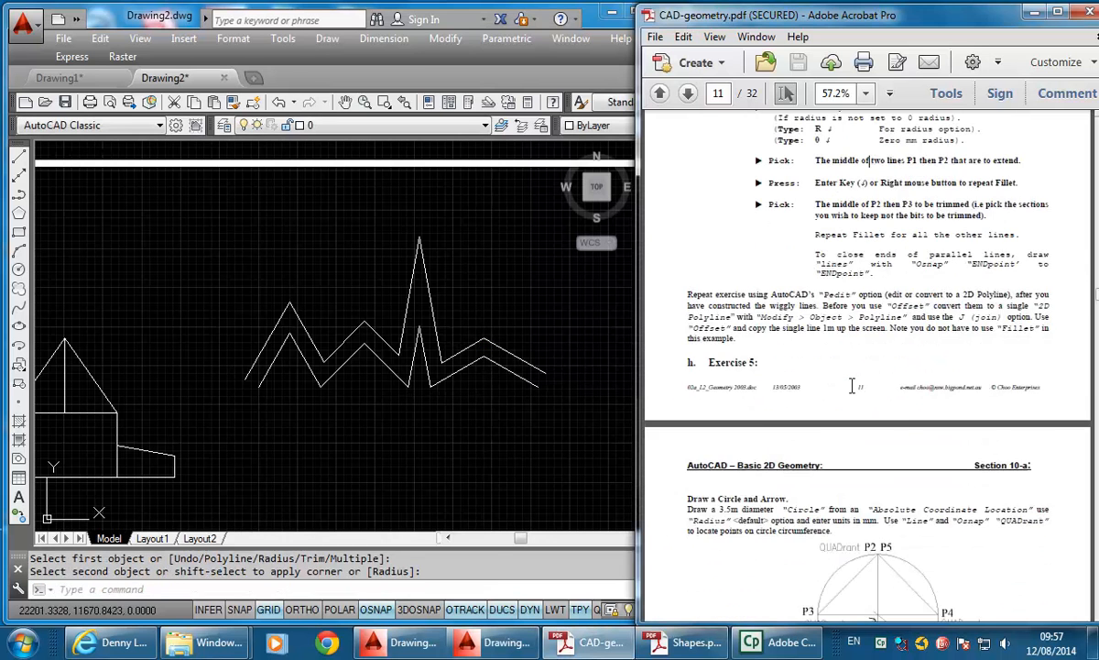
scroll(852, 386, "up", 5)
scroll(804, 268, "up", 1)
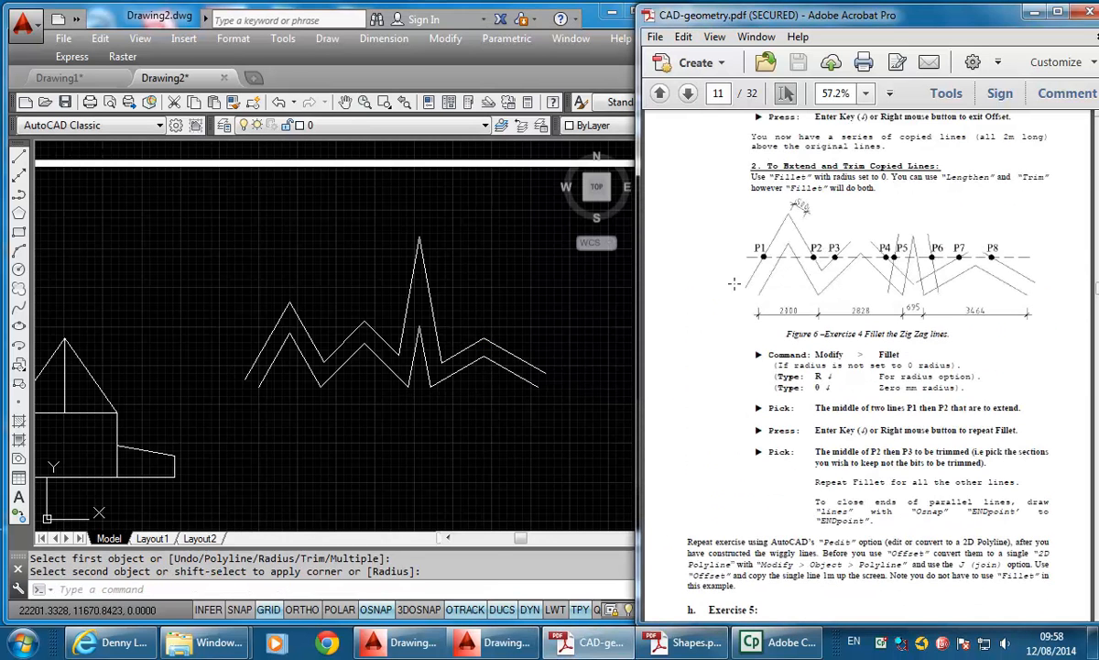
left_click(327, 39)
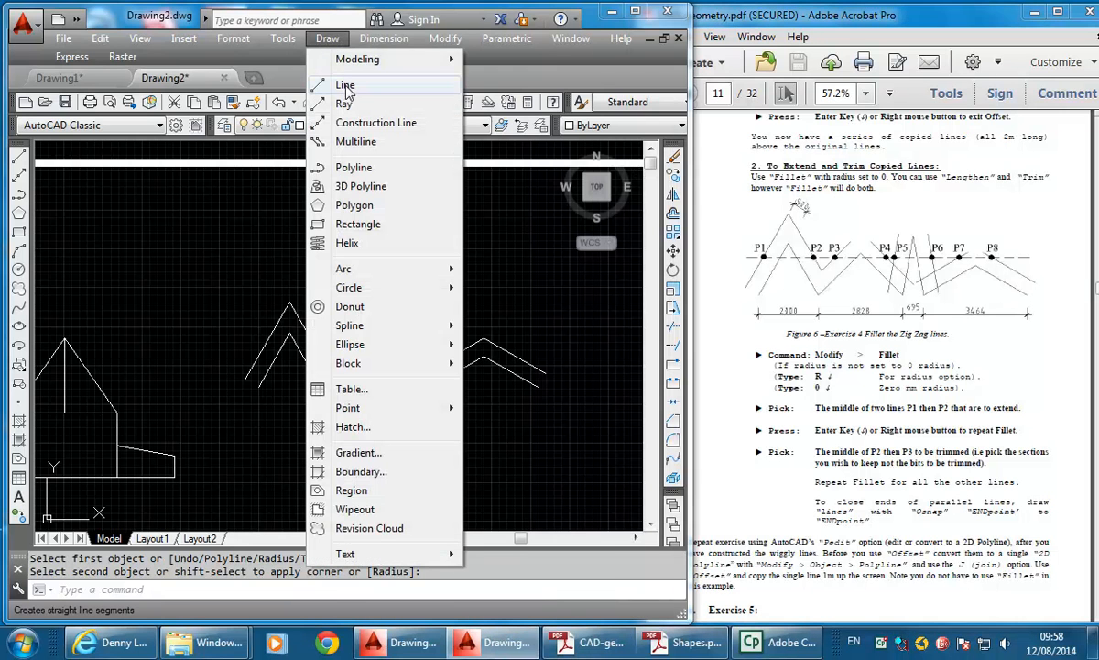
left_click(347, 85)
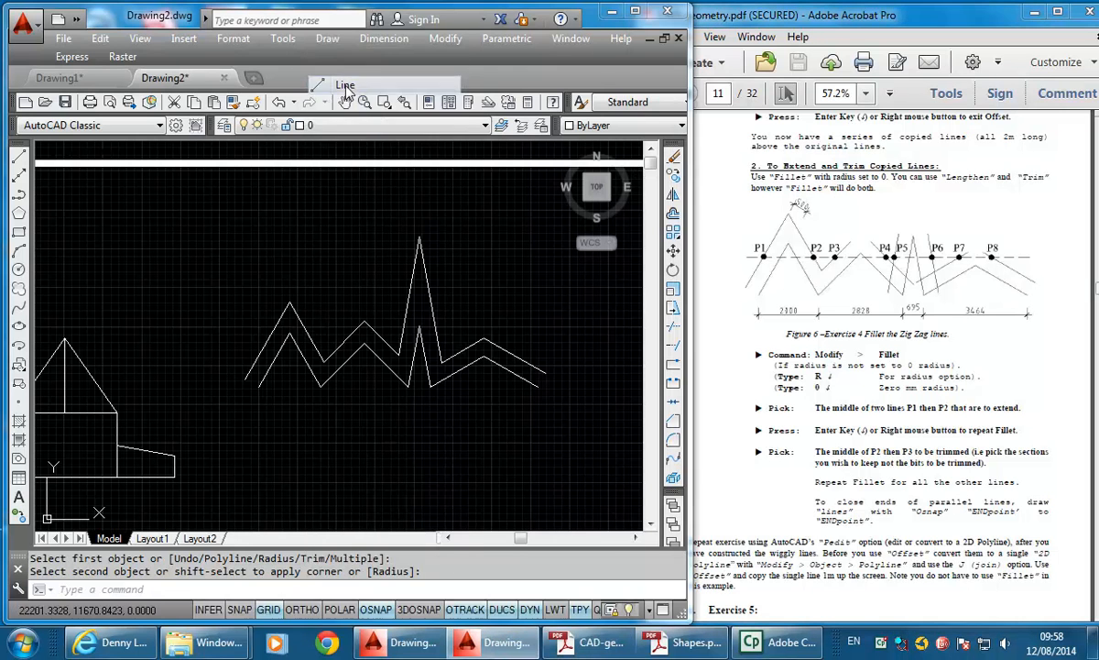
left_click(321, 385)
left_click(258, 385)
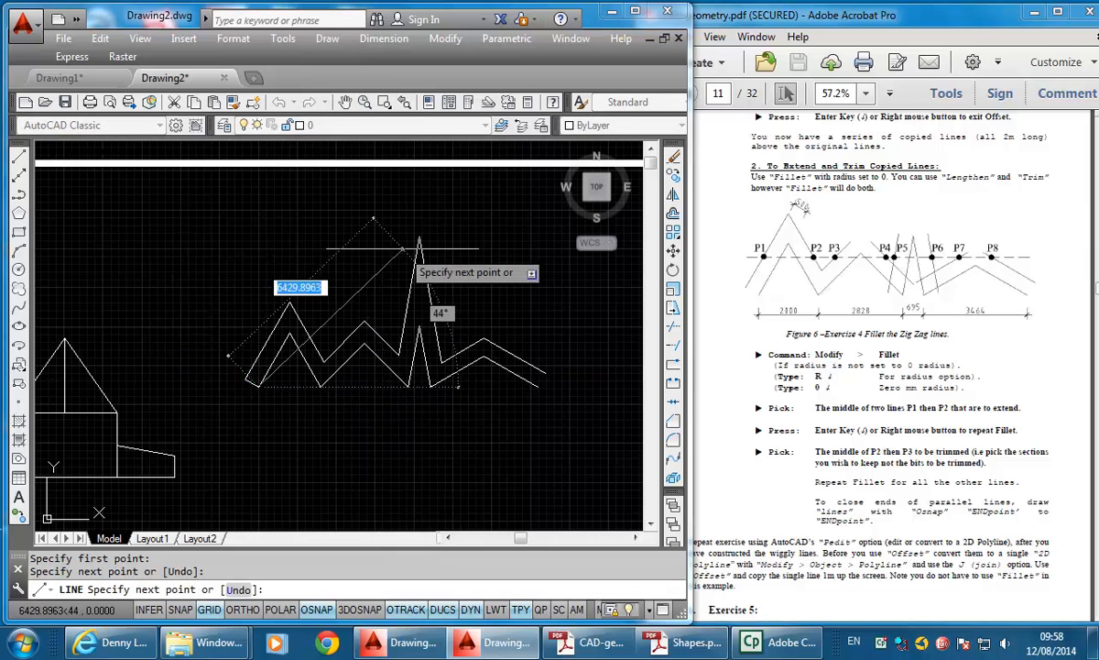
key("Return")
Draw a line between the endpoints at the right end of the parallel zigzags to close the outline.
key("Return")
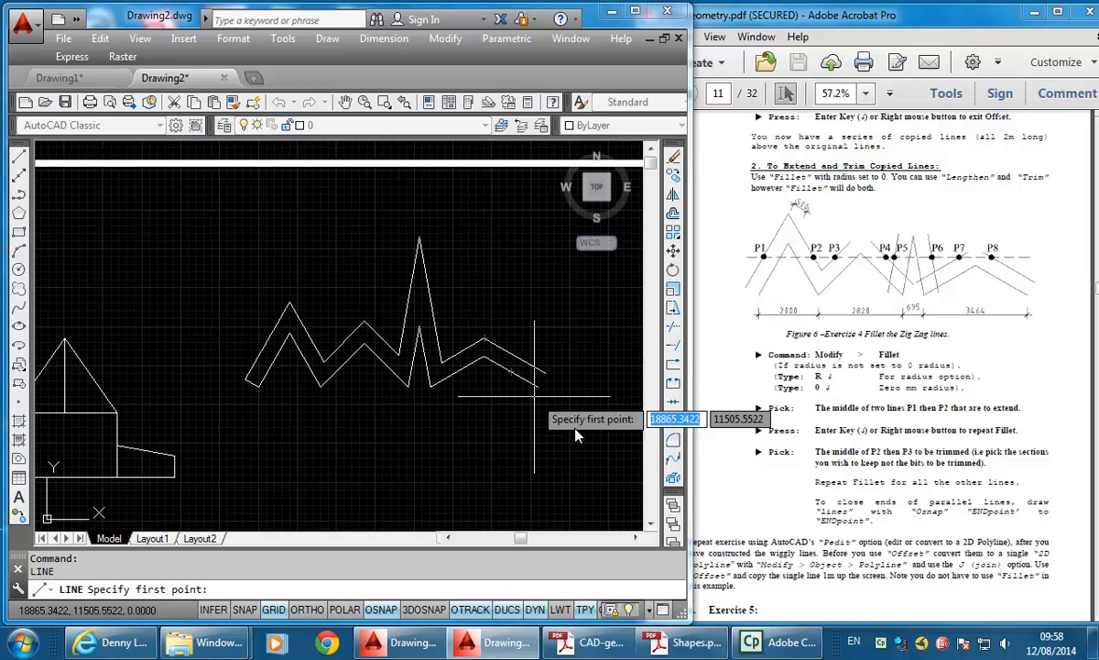
left_click(538, 386)
left_click(543, 384)
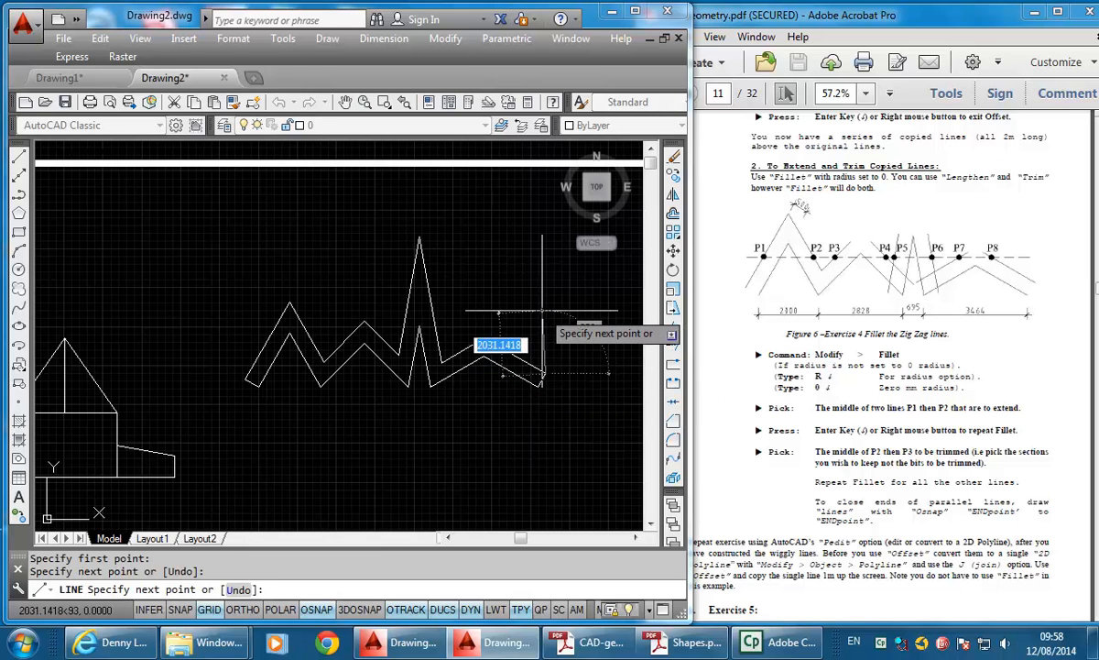
key("Return")
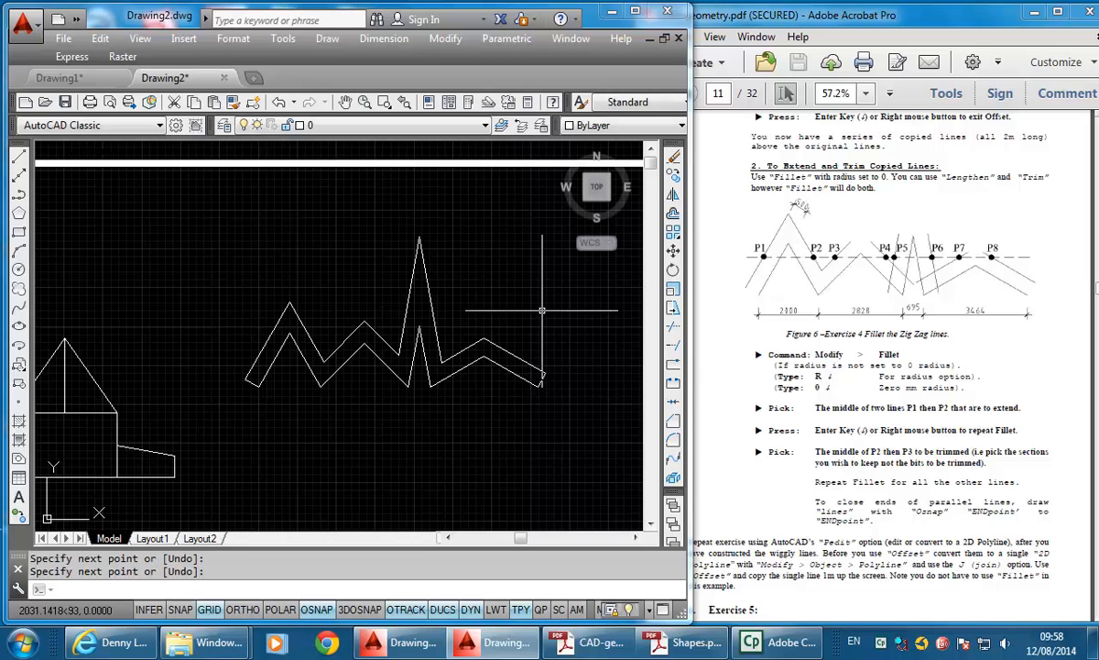